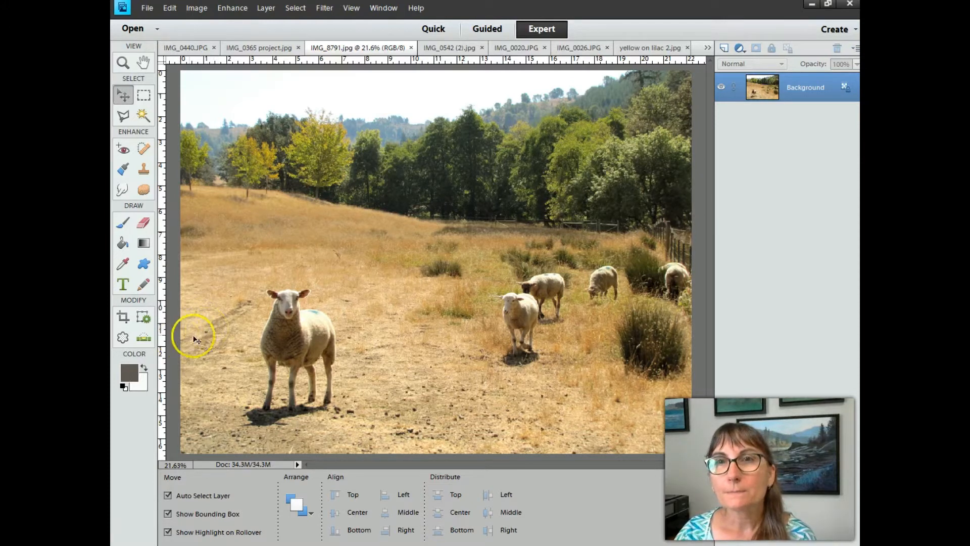
- Switch to the landscape photo IMG_0365 project.jpg and rotate its canvas by a custom angle of 1° to the left
left_click(267, 51)
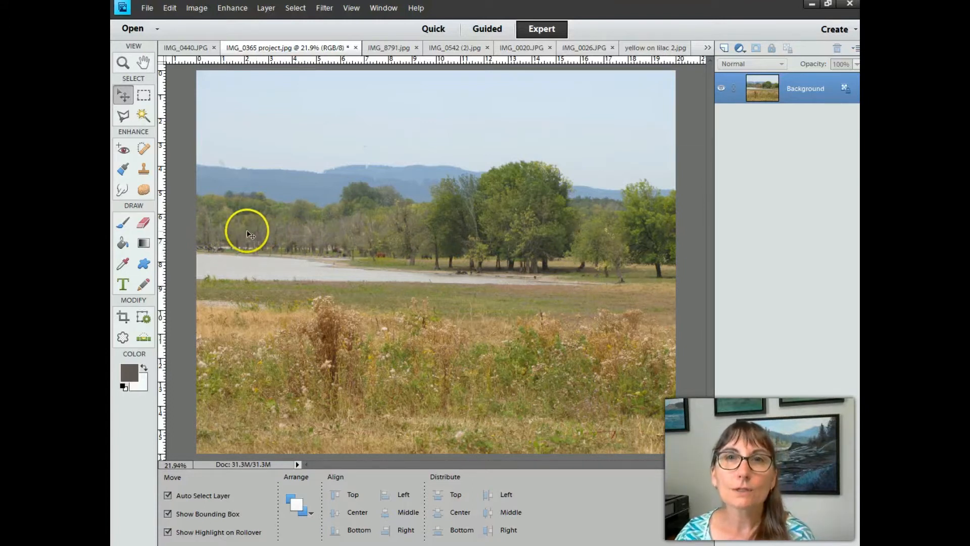
left_click(195, 10)
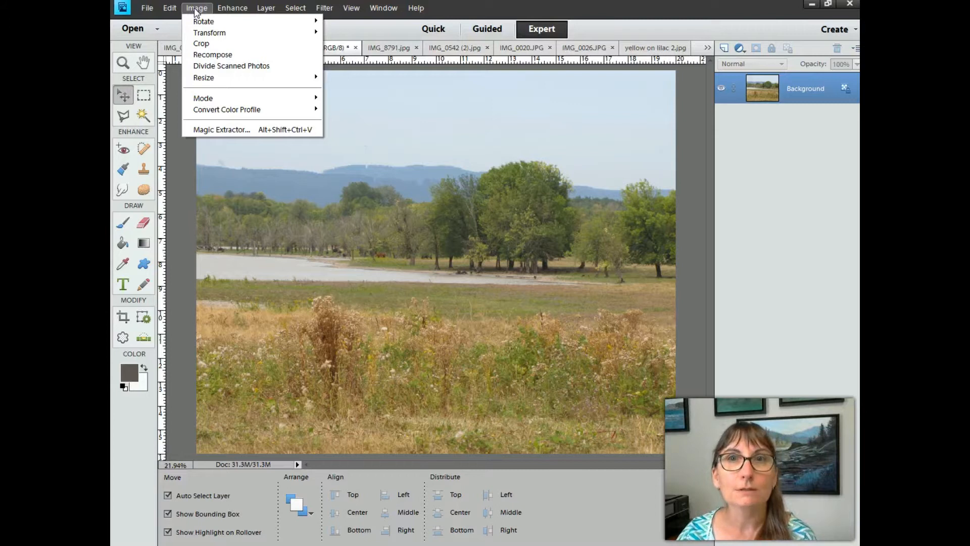
left_click(195, 10)
mouse_move(212, 23)
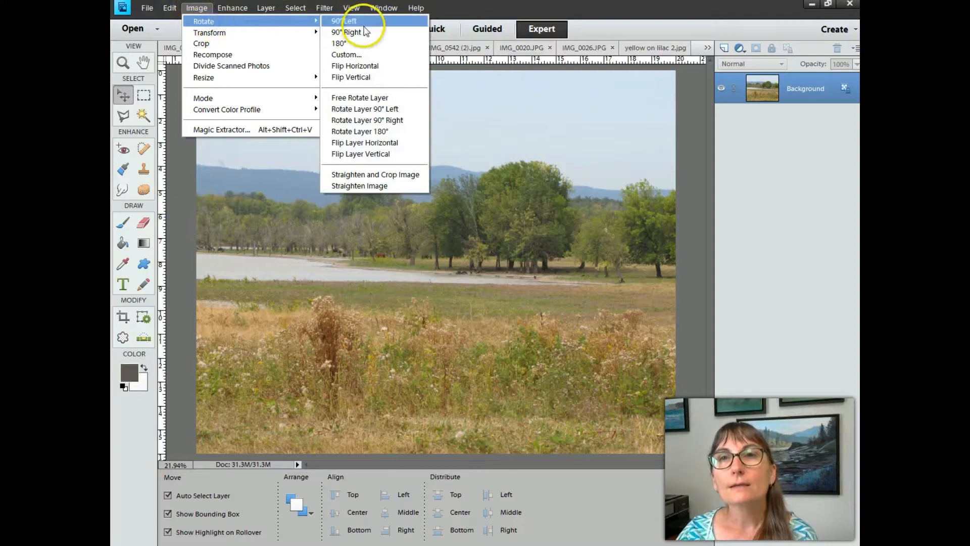
left_click(347, 55)
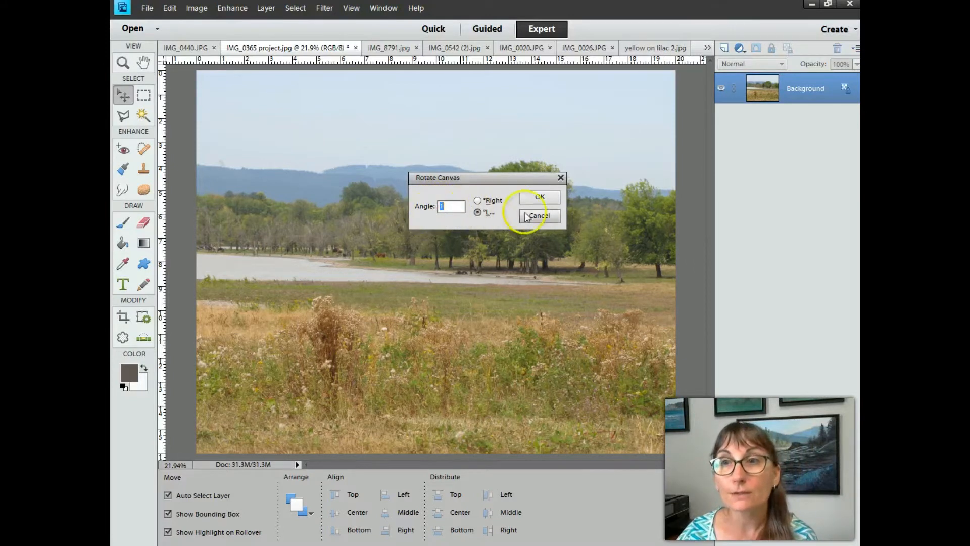
left_click(541, 198)
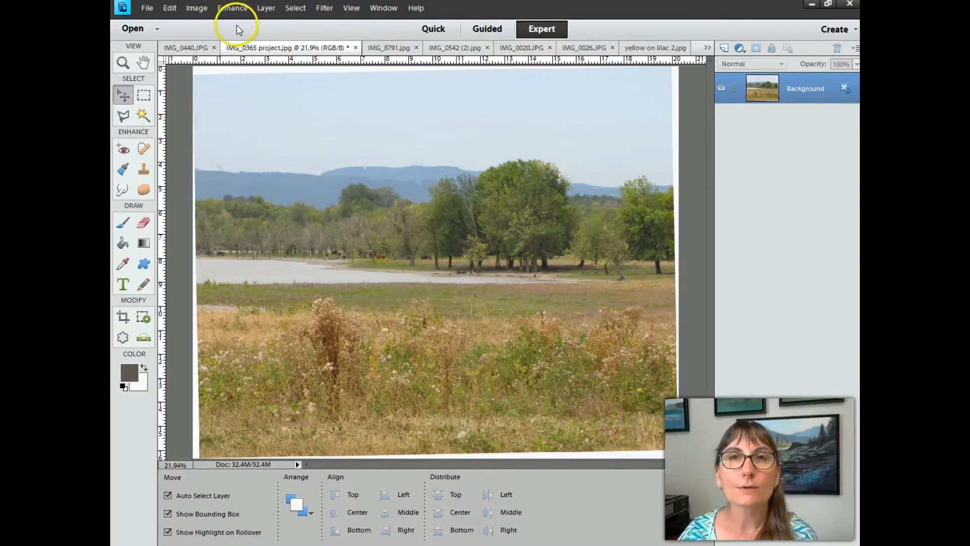
- Try Auto Smart Fix on the landscape photo and undo it
left_click(230, 9)
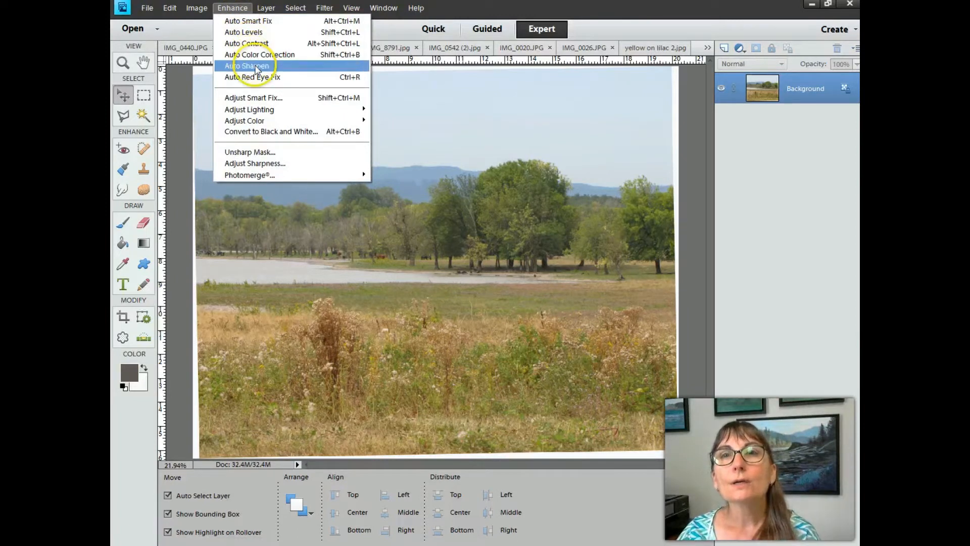
left_click(245, 22)
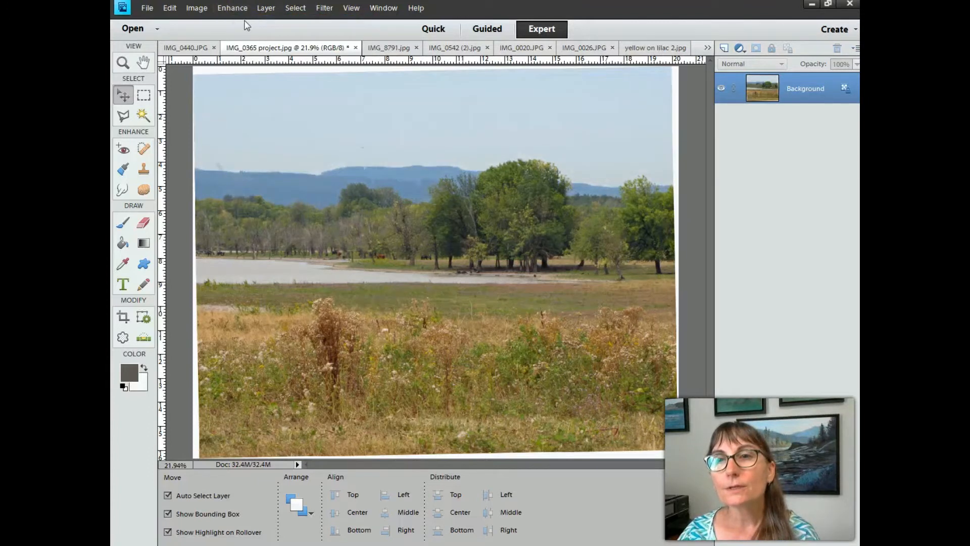
left_click(169, 8)
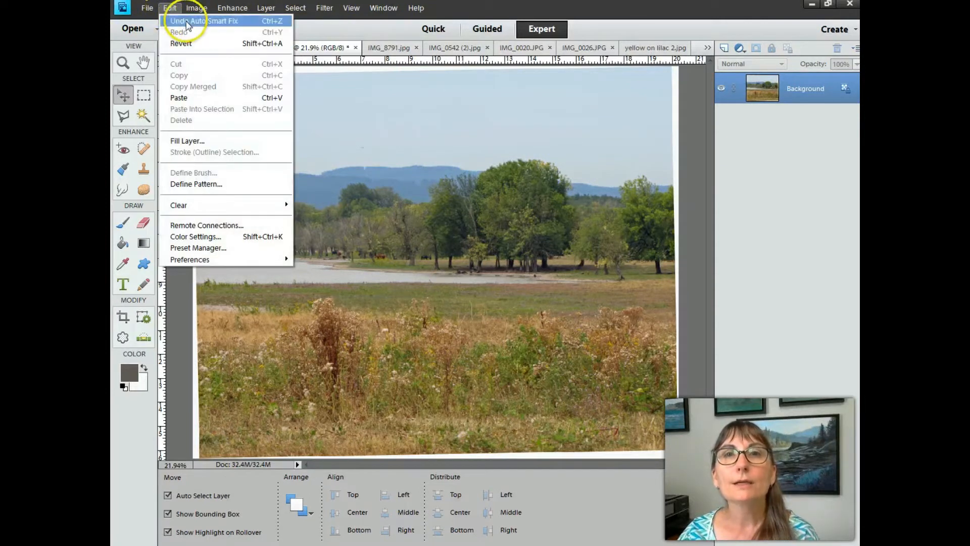
left_click(187, 21)
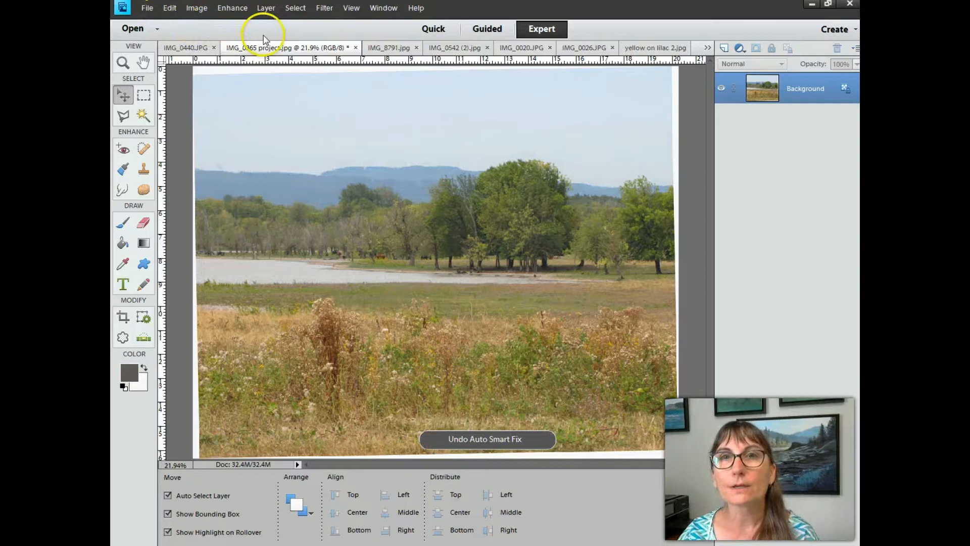
- Try a Brightness/Contrast adjustment with brightness 25 and contrast 30 on the landscape photo, and cancel it
left_click(229, 10)
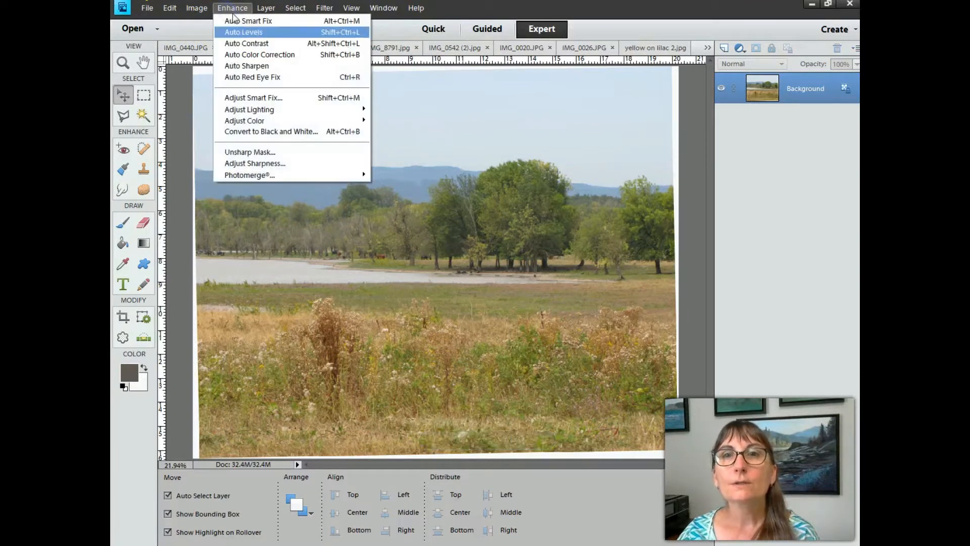
mouse_move(311, 115)
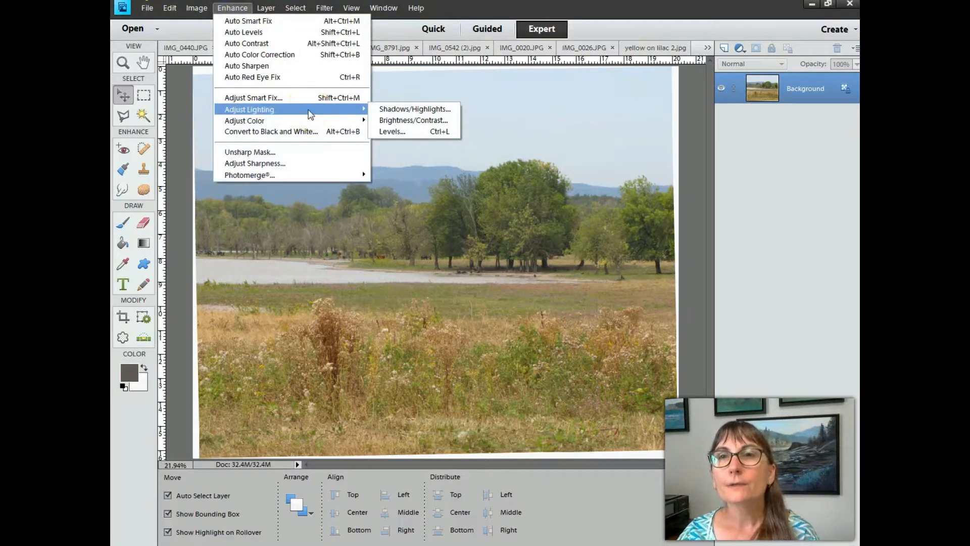
left_click(400, 122)
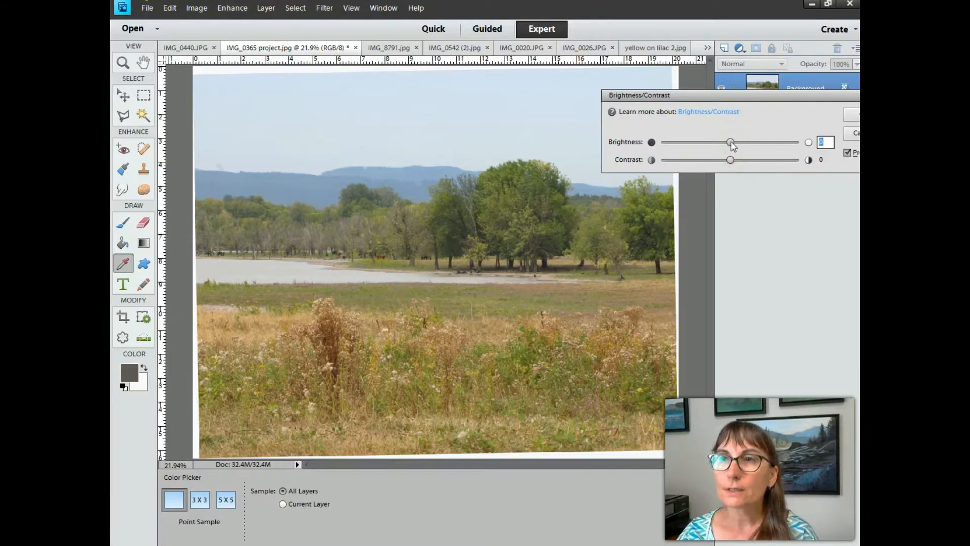
mouse_move(733, 145)
left_mouse_down()
mouse_move(746, 146)
mouse_move(708, 144)
mouse_move(744, 150)
left_mouse_up()
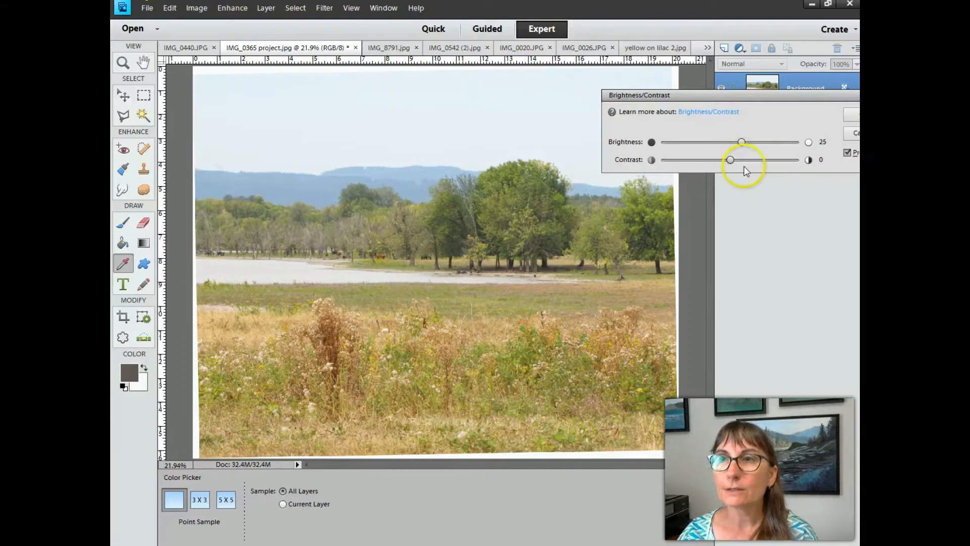
left_click_drag(730, 160, 751, 164)
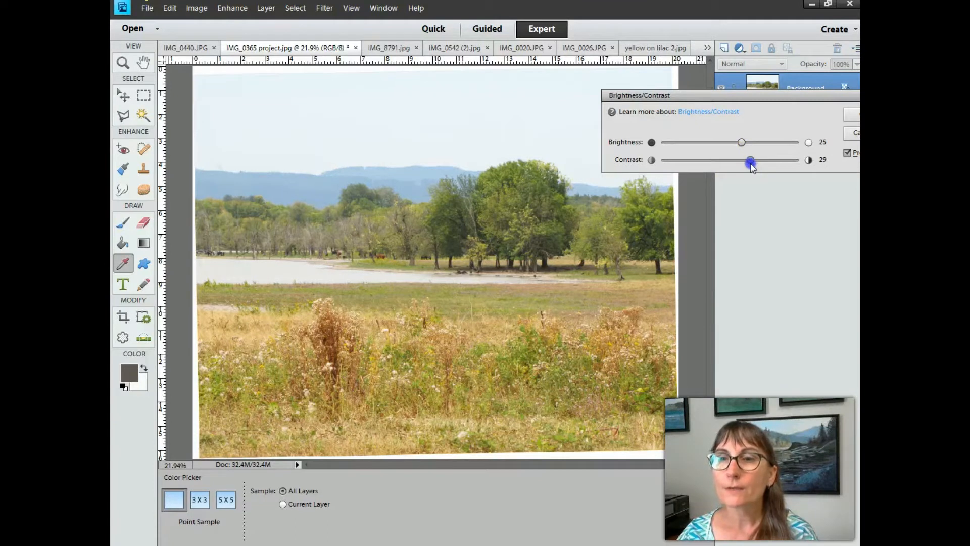
left_click_drag(751, 164, 752, 164)
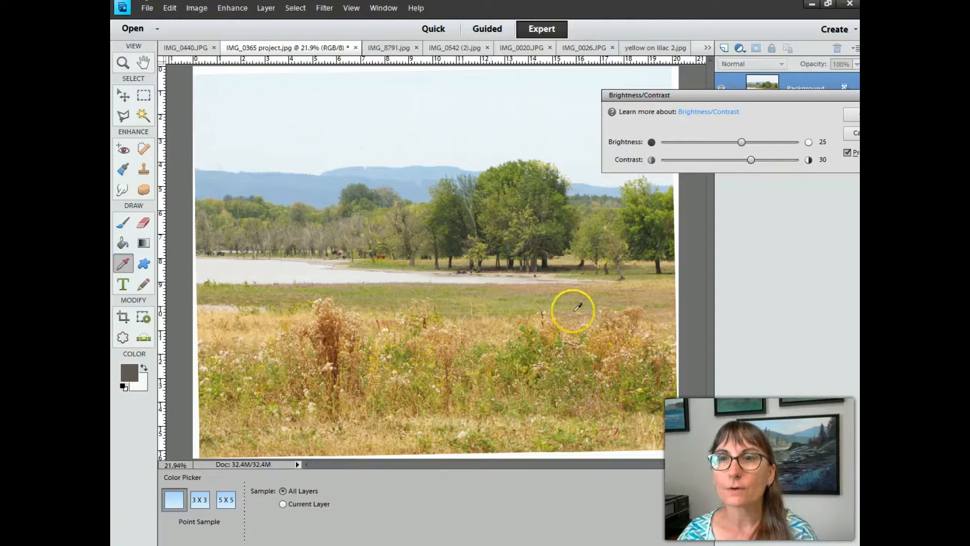
left_click(855, 135)
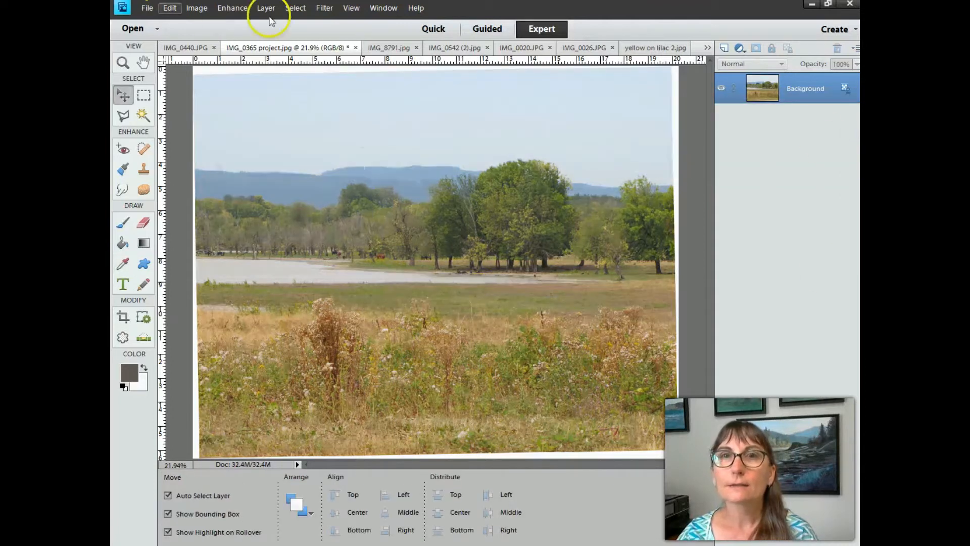
- Apply a Brightness/Contrast adjustment to the landscape photo with brightness 41 and contrast 37
left_click(231, 8)
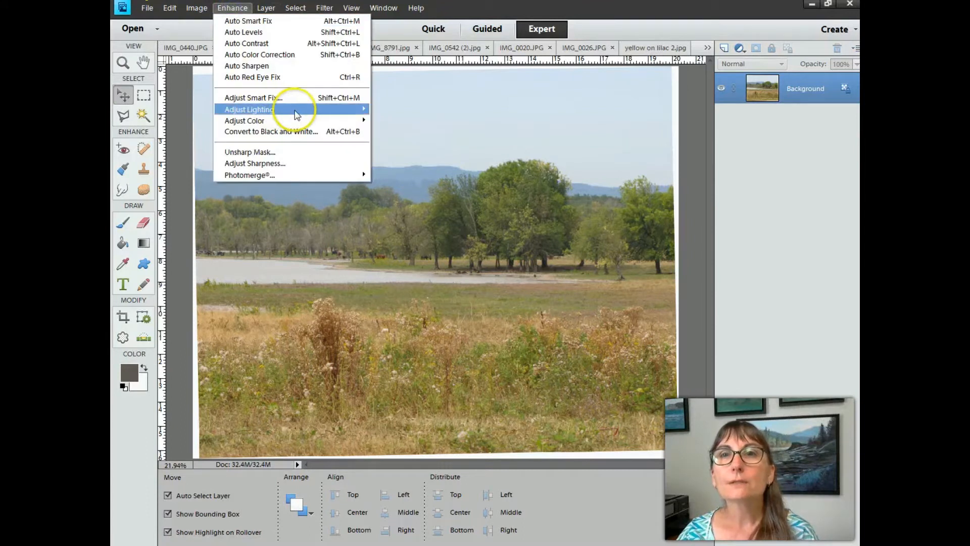
mouse_move(293, 109)
left_click(405, 122)
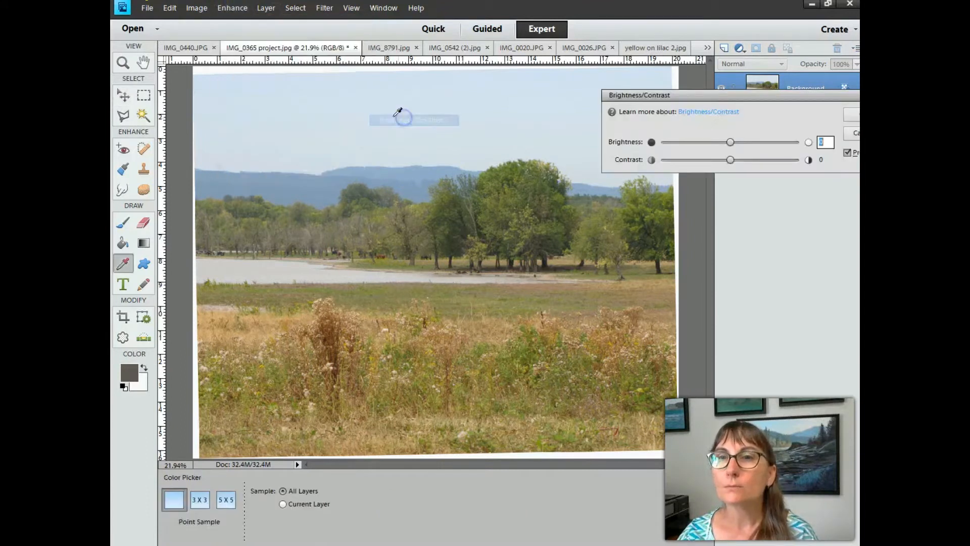
left_click_drag(728, 143, 757, 167)
left_click_drag(817, 97, 756, 93)
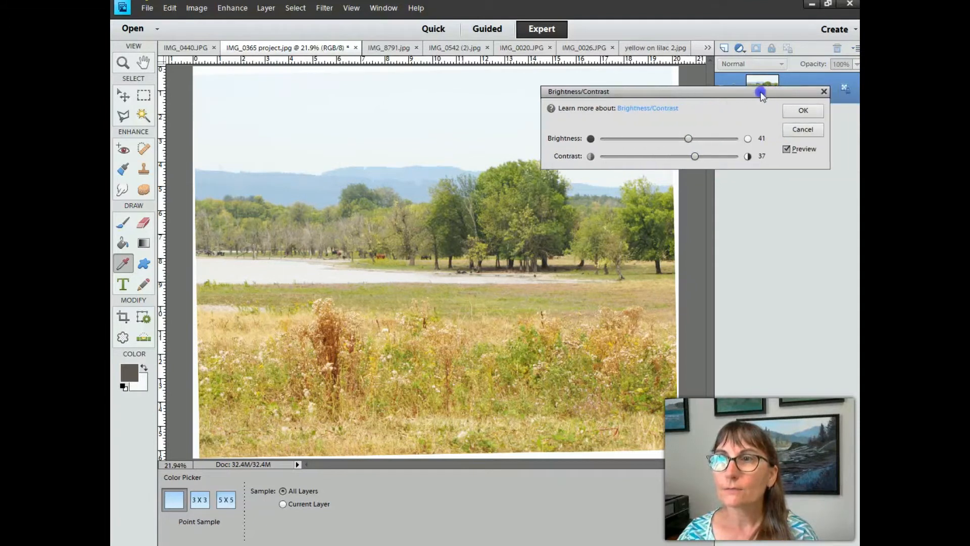
left_click(803, 111)
key("v")
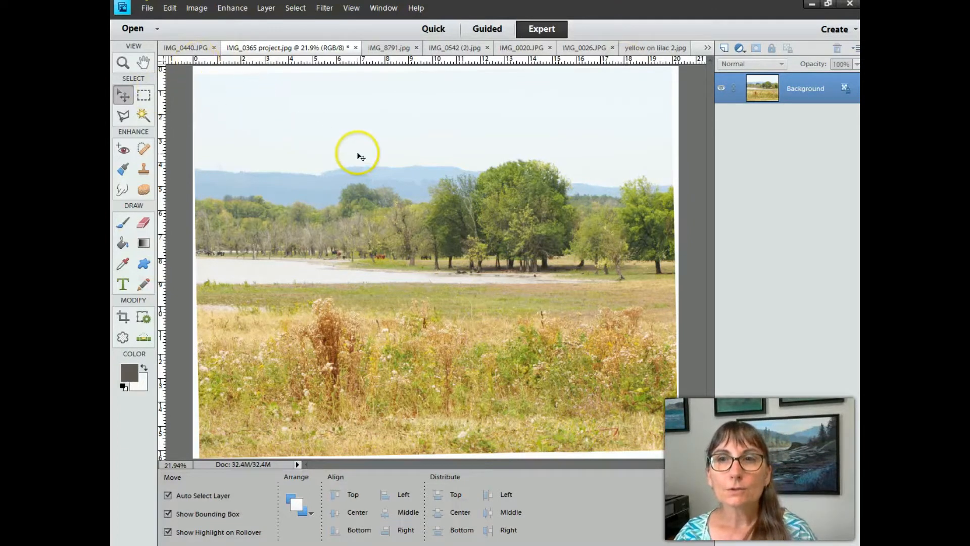
- Switch to the sheep photo IMG_8791.jpg and show the grid over it
left_click(187, 49)
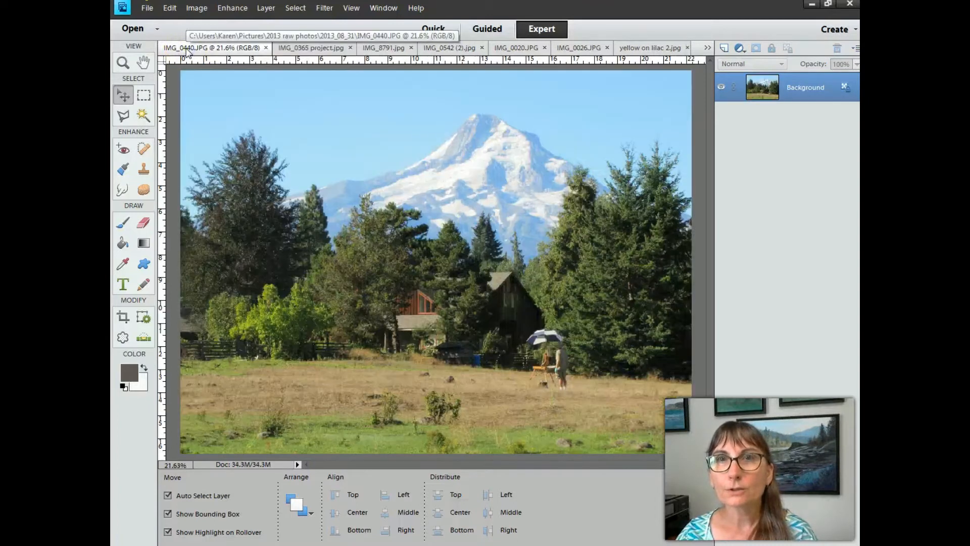
left_click(311, 49)
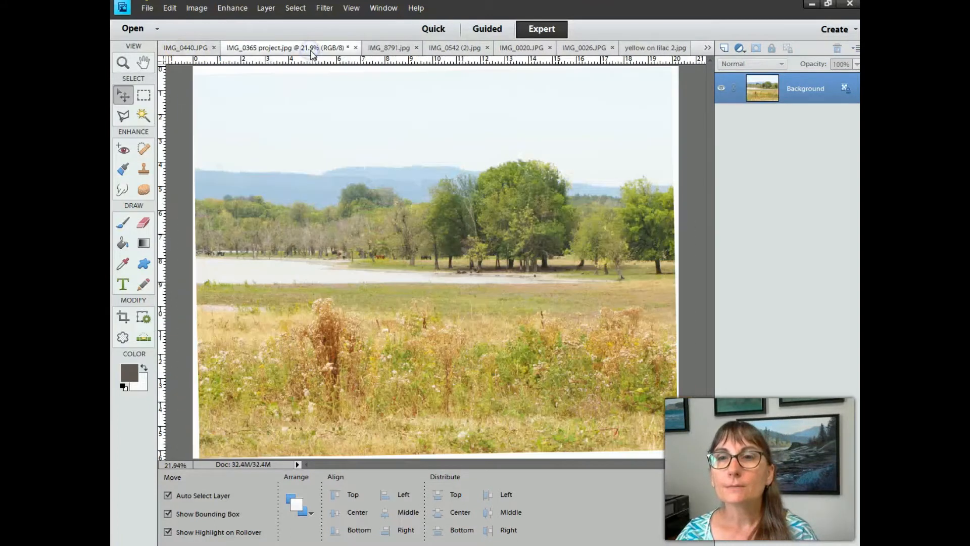
left_click(377, 48)
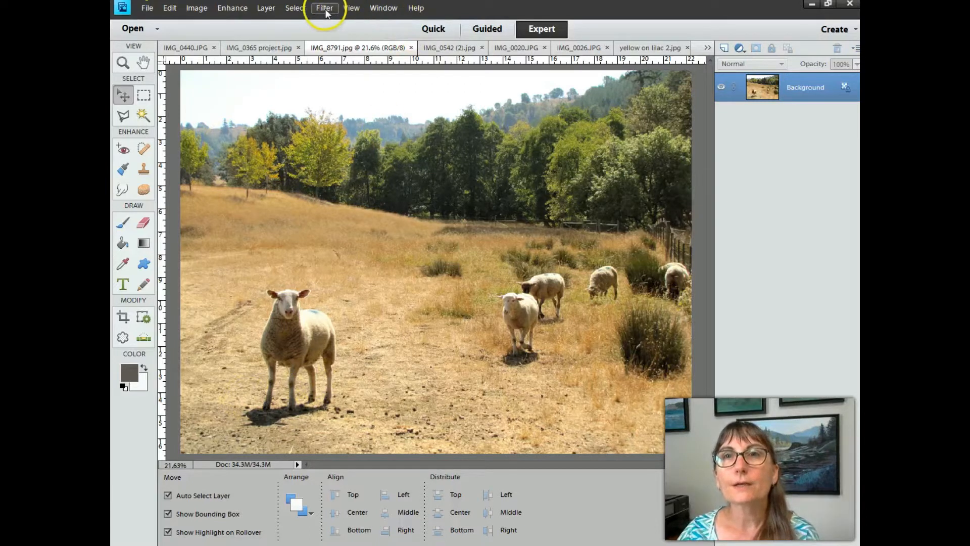
left_click(382, 9)
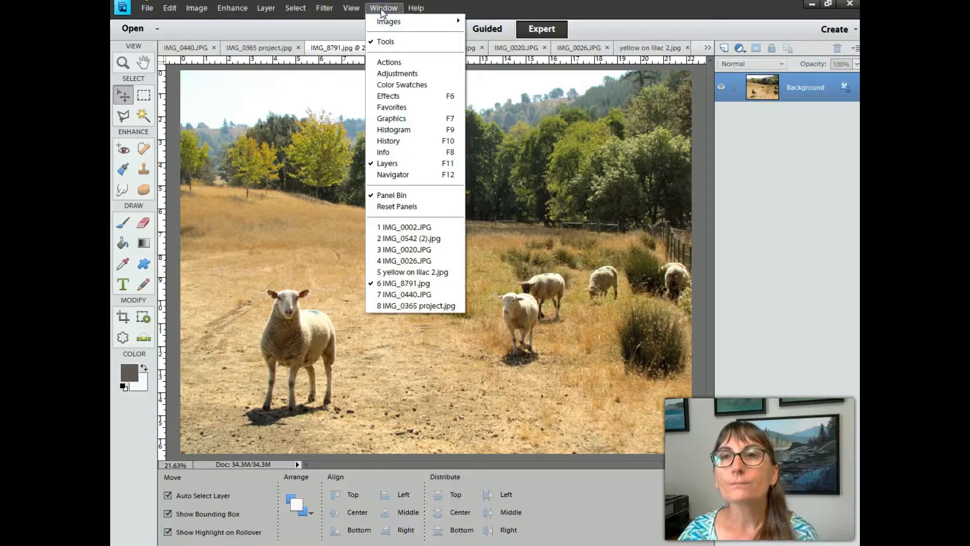
mouse_move(350, 8)
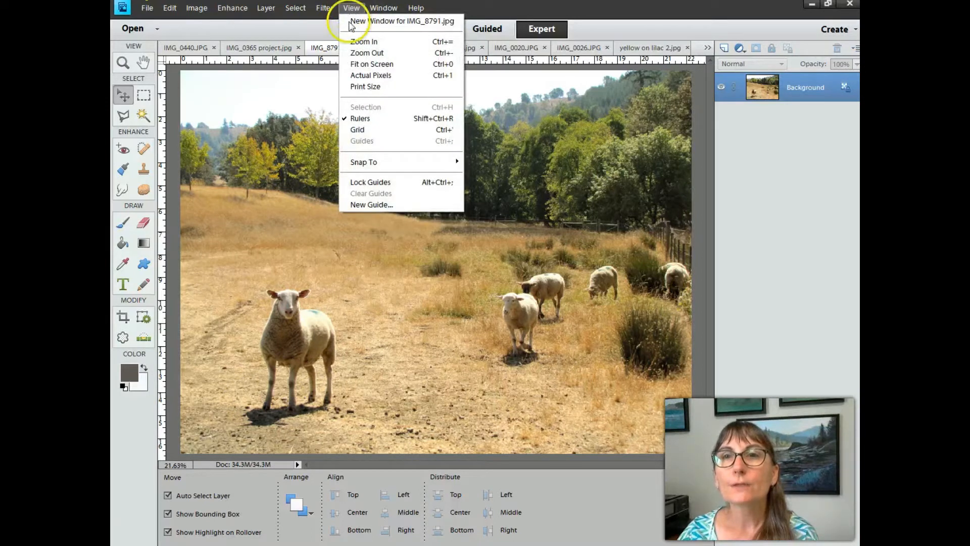
left_click(349, 130)
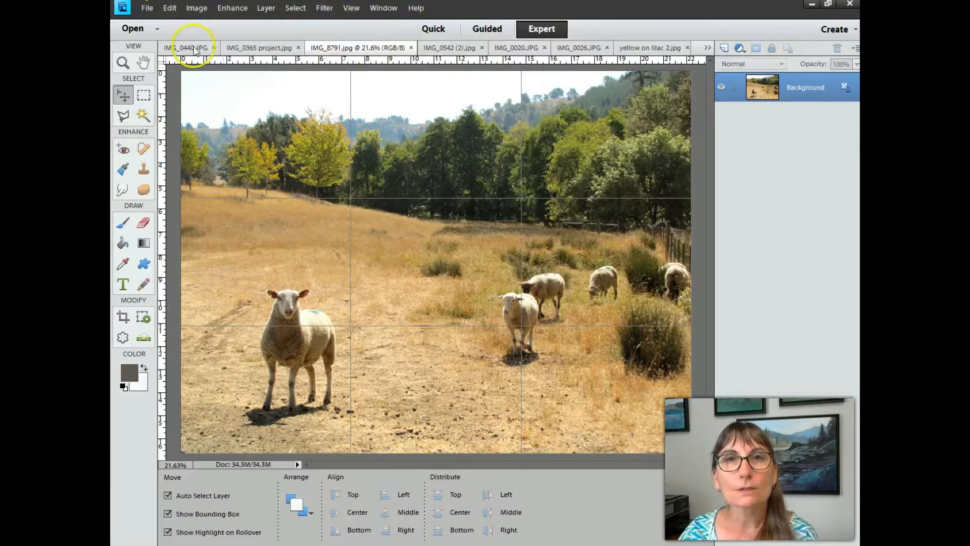
- Review the gridline spacing, its available units and the subdivisions in the Guides & Grid preferences
left_click(170, 8)
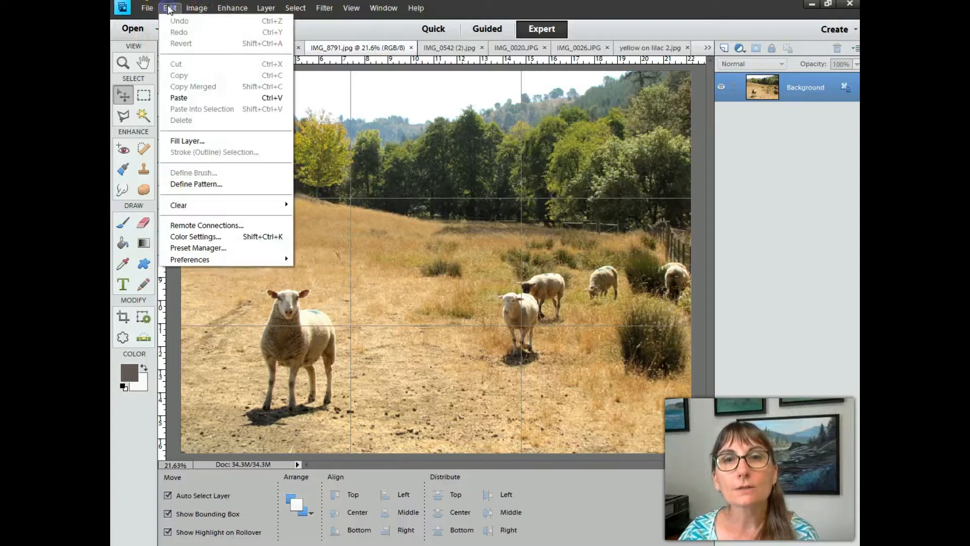
left_click(272, 259)
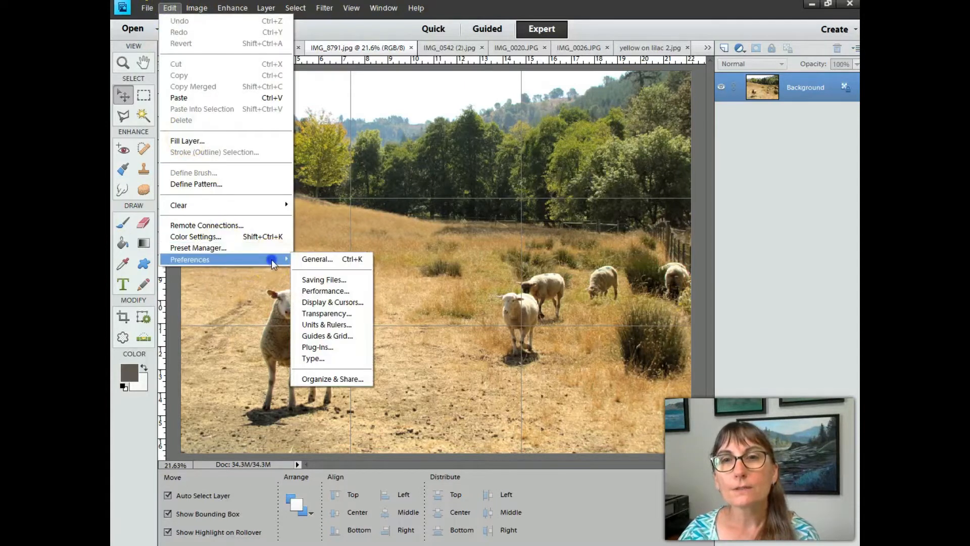
left_click(333, 336)
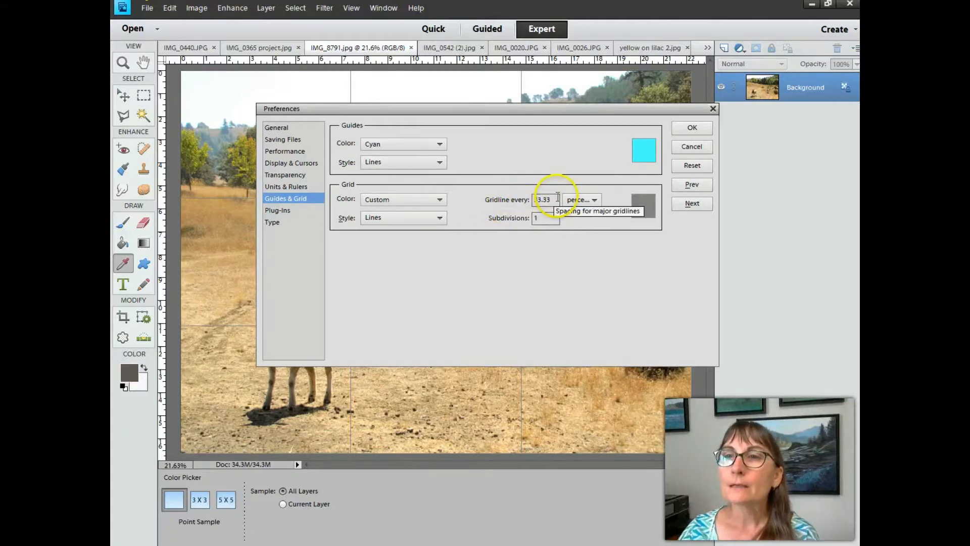
left_click(596, 202)
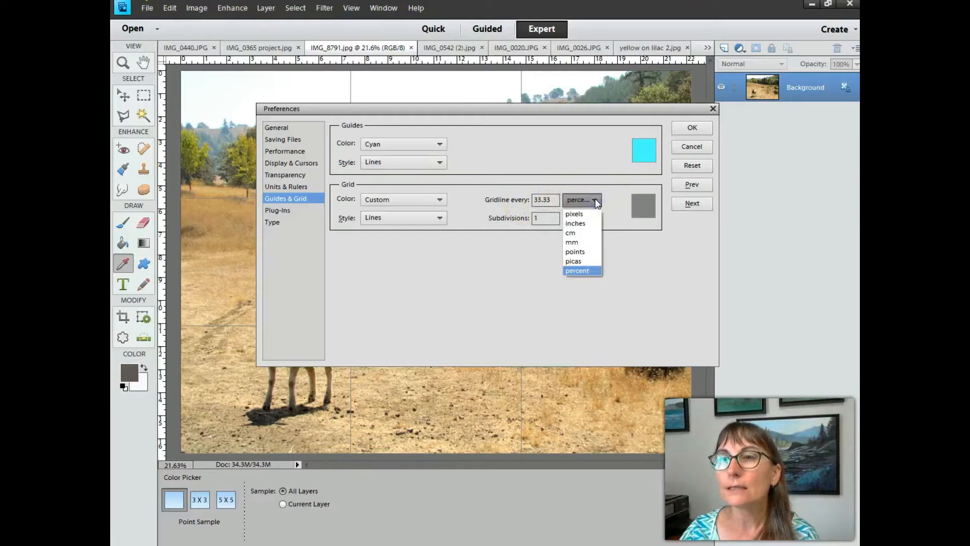
left_click(596, 202)
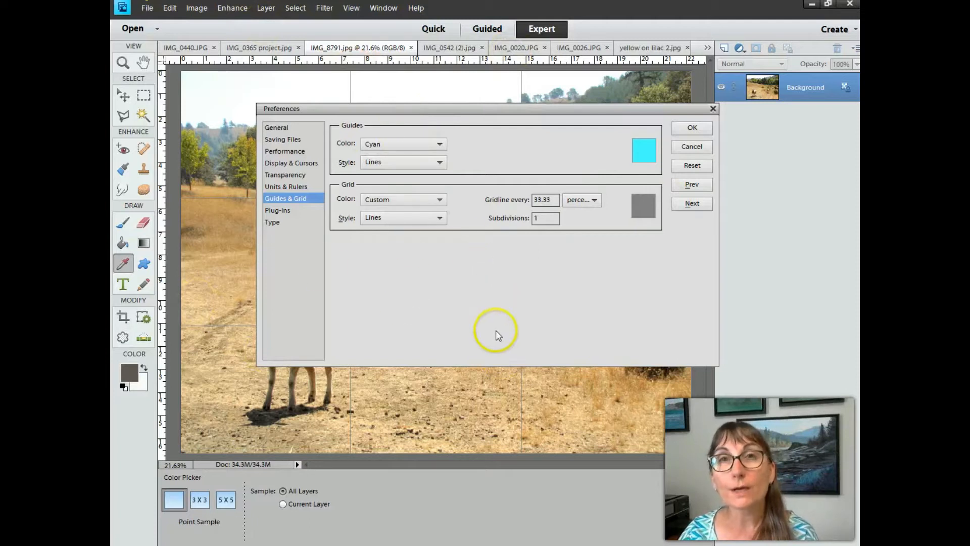
left_click(693, 130)
key("v")
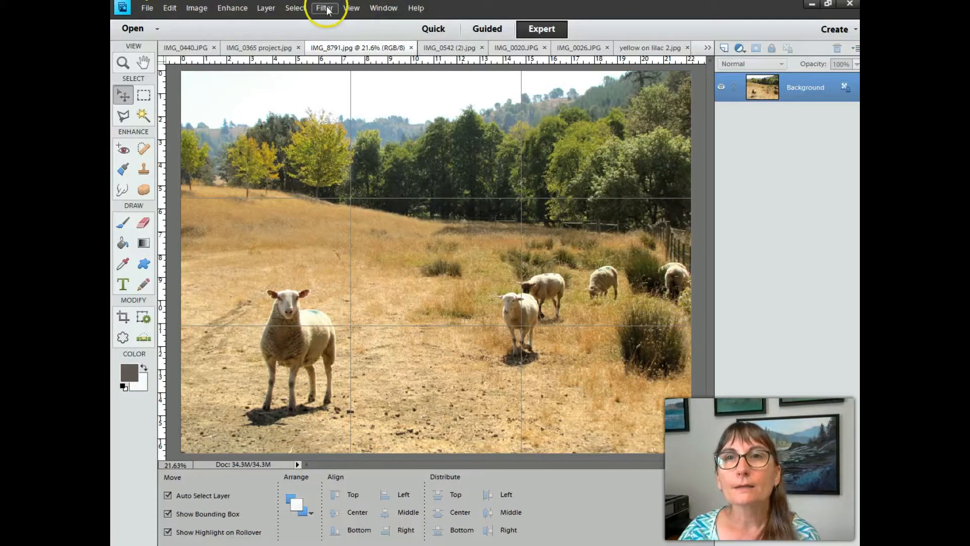
- Duplicate the Background layer within IMG_8791.jpg, keeping the suggested layer name
left_click(263, 9)
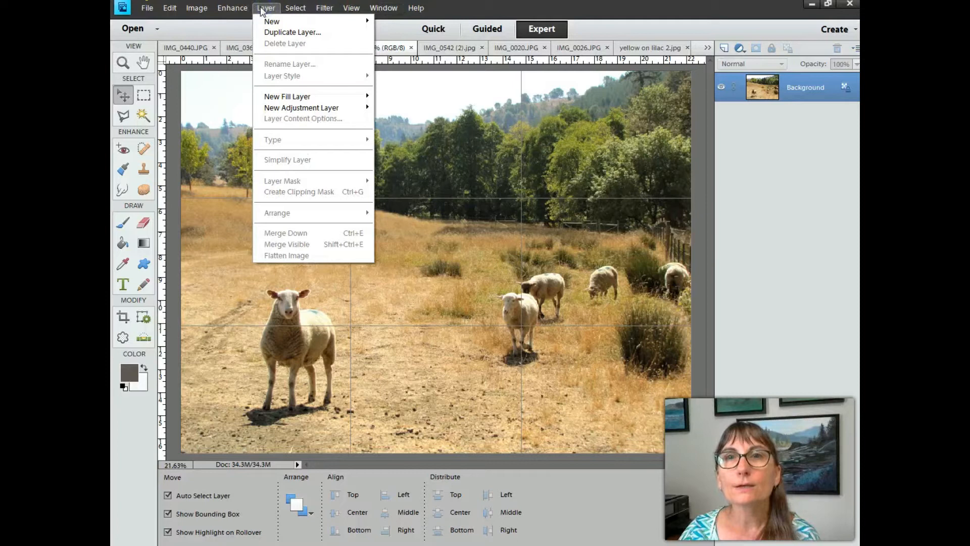
left_click(273, 35)
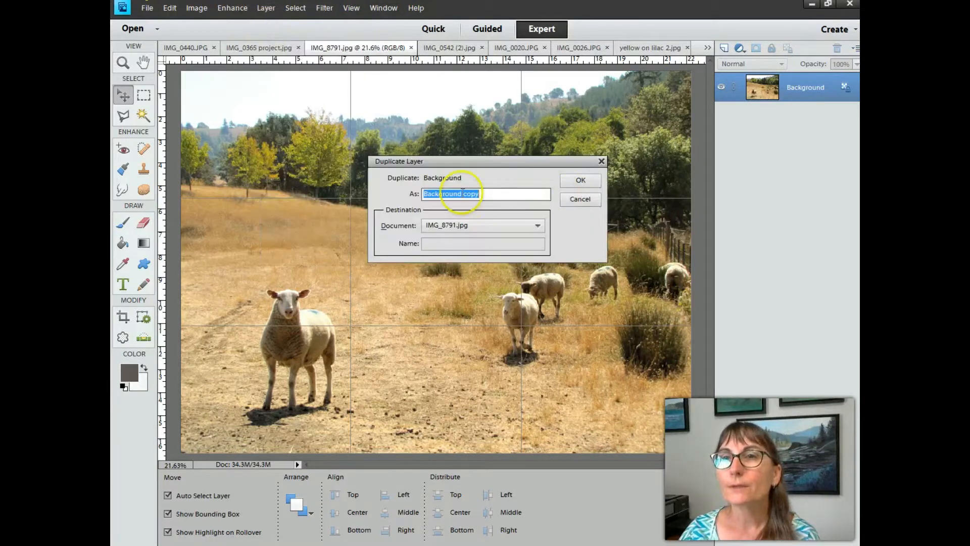
left_click(576, 180)
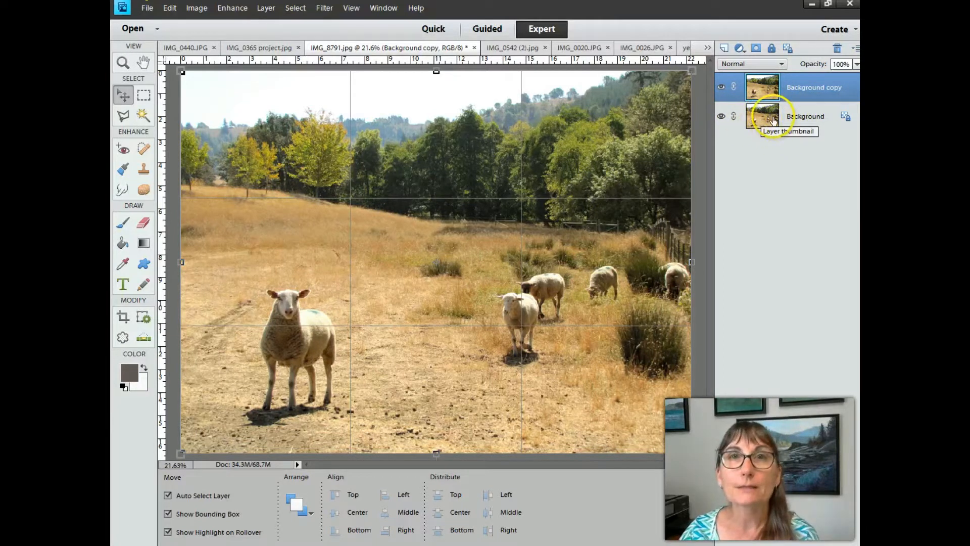
left_click_drag(772, 130, 763, 88)
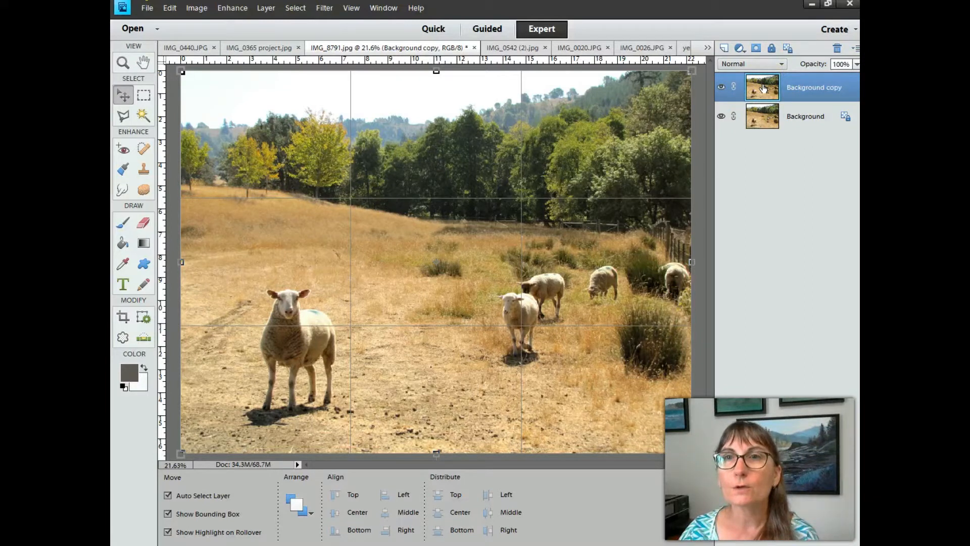
left_click(650, 259)
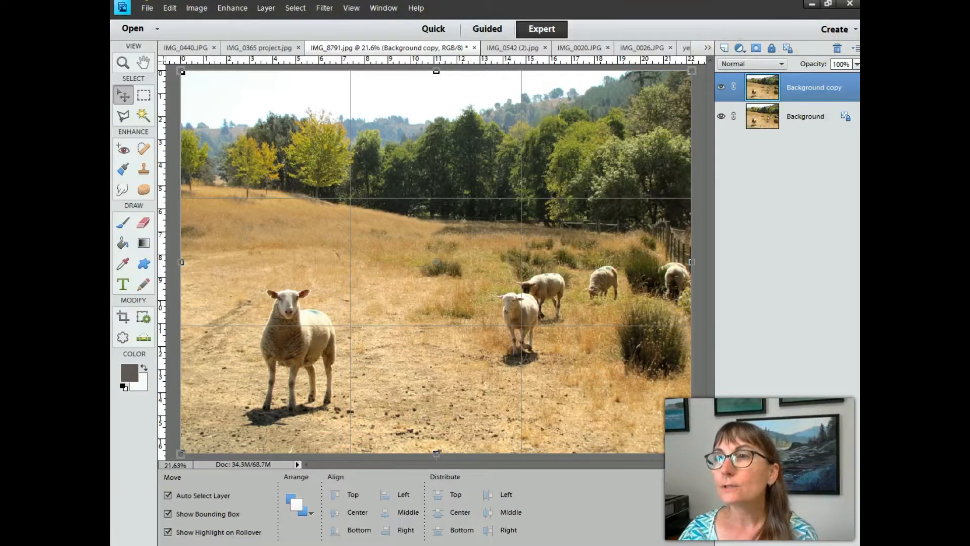
- Hide the Layers panel and show it again
left_click(387, 9)
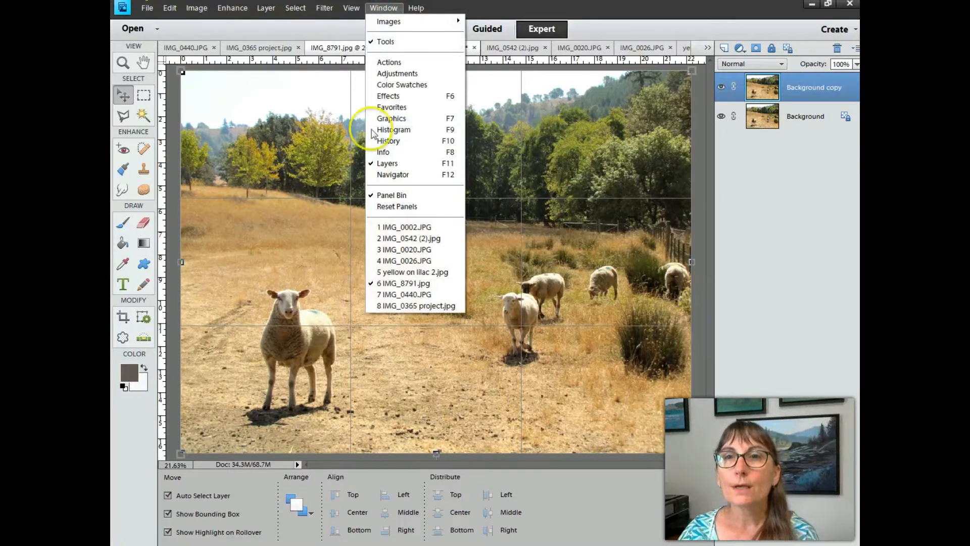
left_click(378, 164)
left_click(385, 9)
left_click(385, 163)
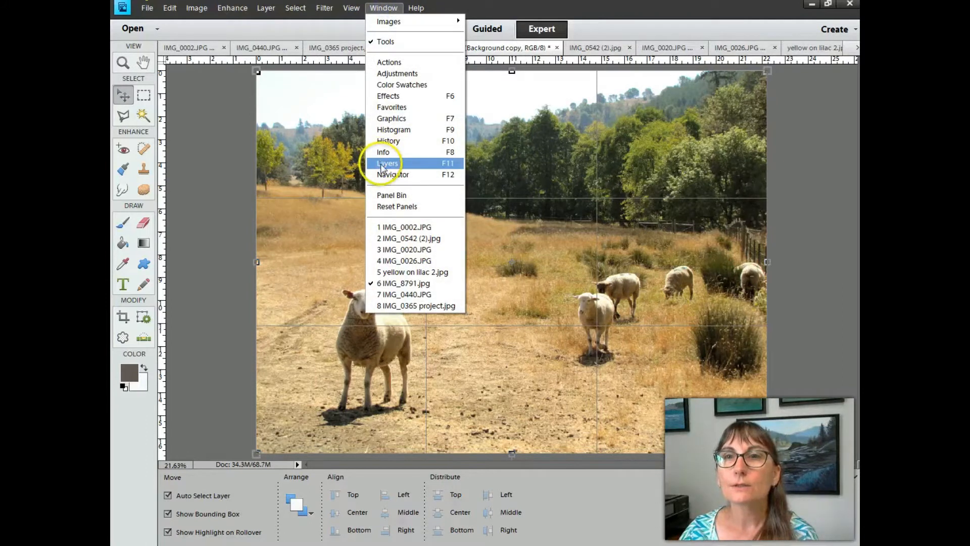
left_click(726, 76)
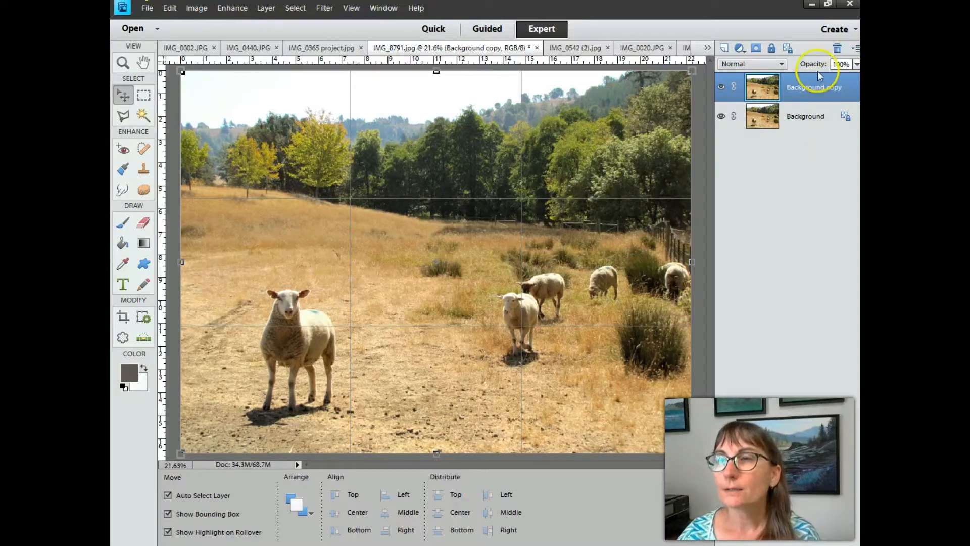
left_click(722, 118)
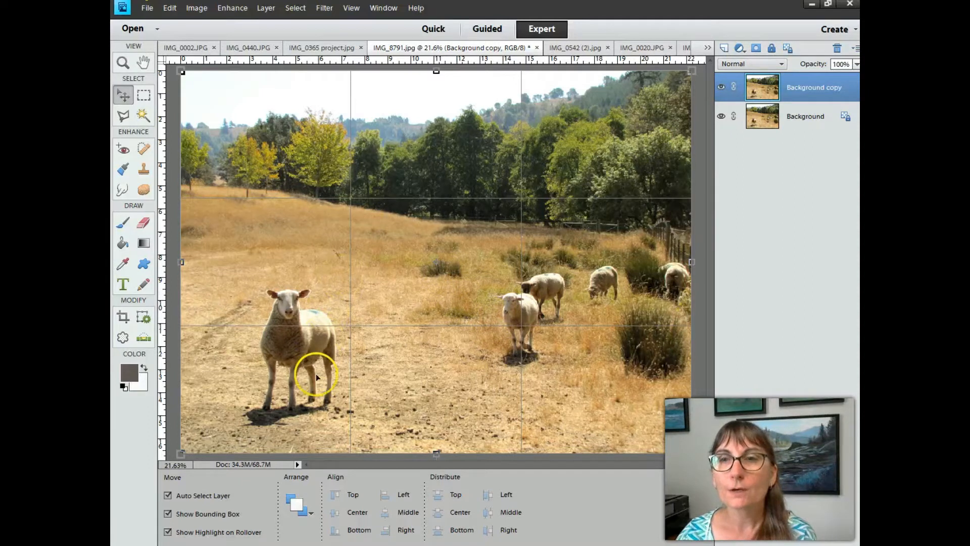
- Outline the large foreground sheep and its shadow on the Background copy layer with a closed Polygonal Lasso selection
left_click(771, 91)
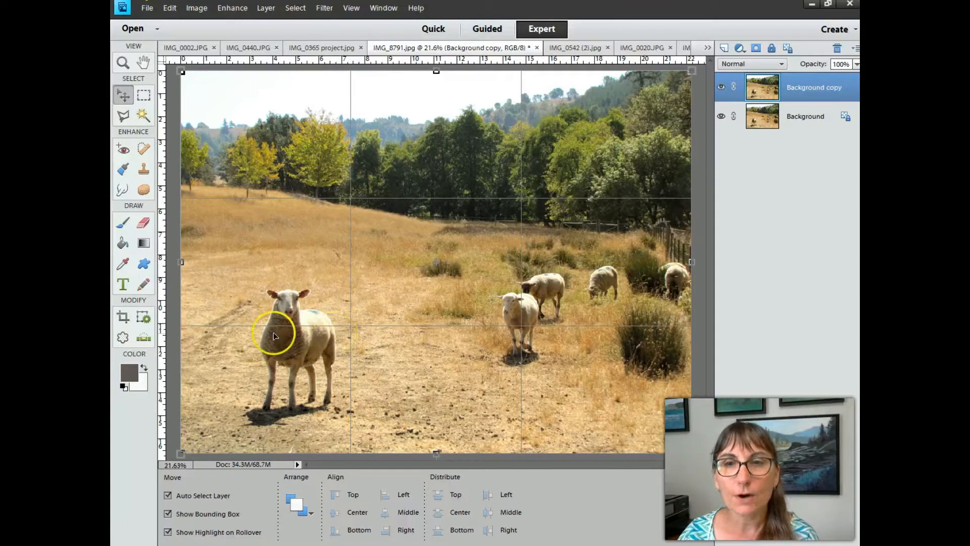
left_click(123, 117)
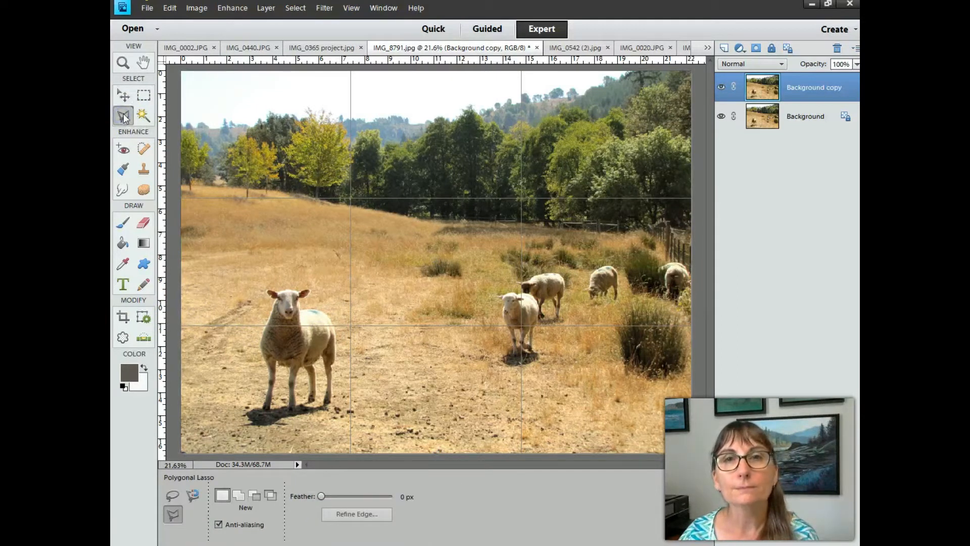
left_click(240, 384)
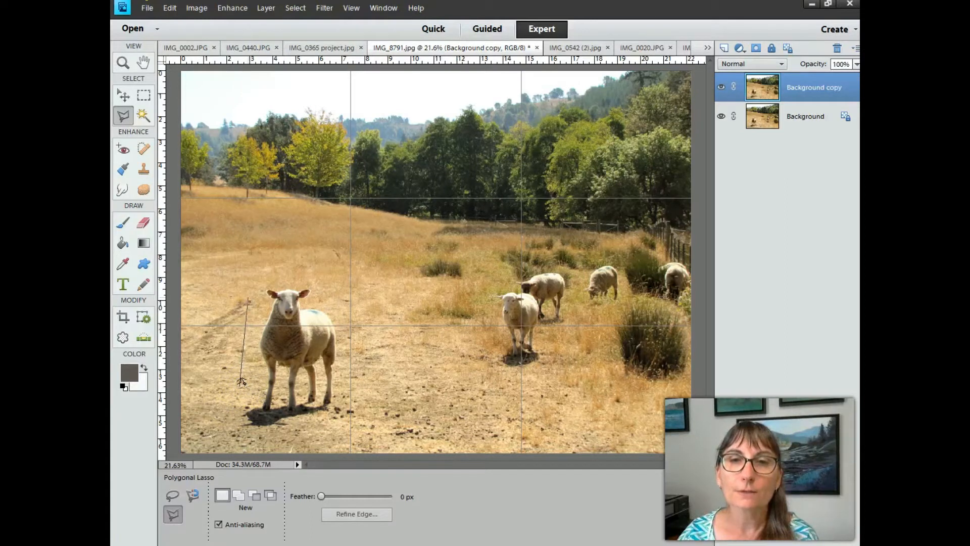
left_click(262, 306)
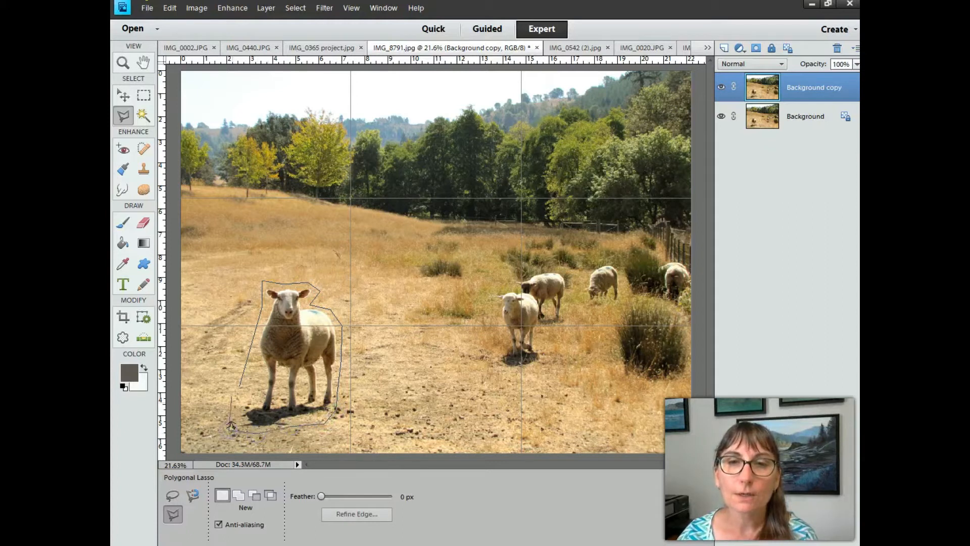
double_click(234, 391)
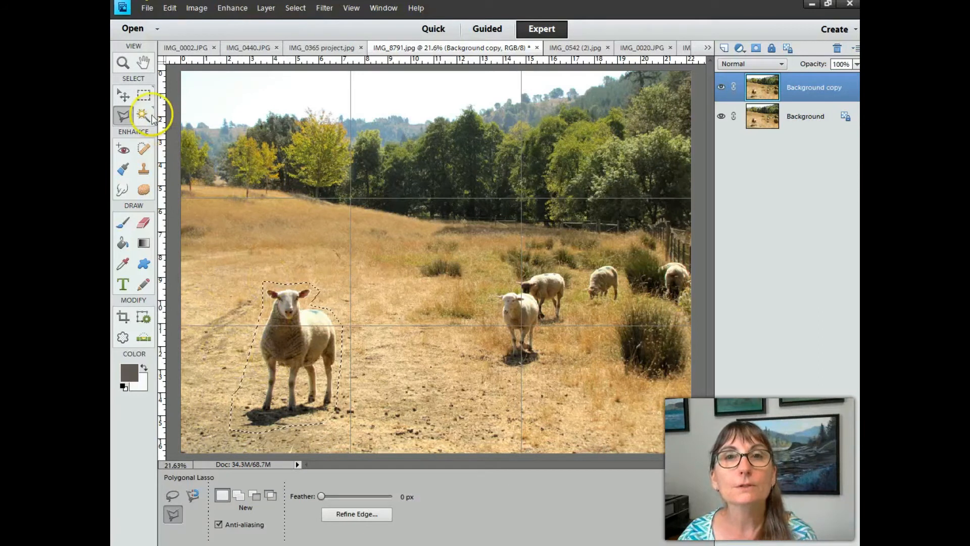
- Move the selected sheep up and right onto the first vertical grid line and scale it proportionally to 91.58%
left_click(124, 96)
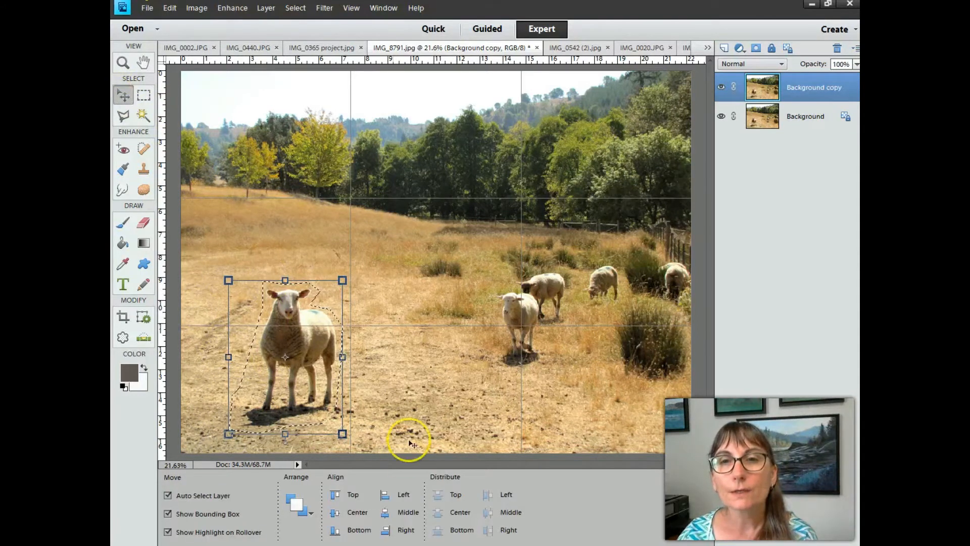
left_click_drag(288, 357, 349, 328)
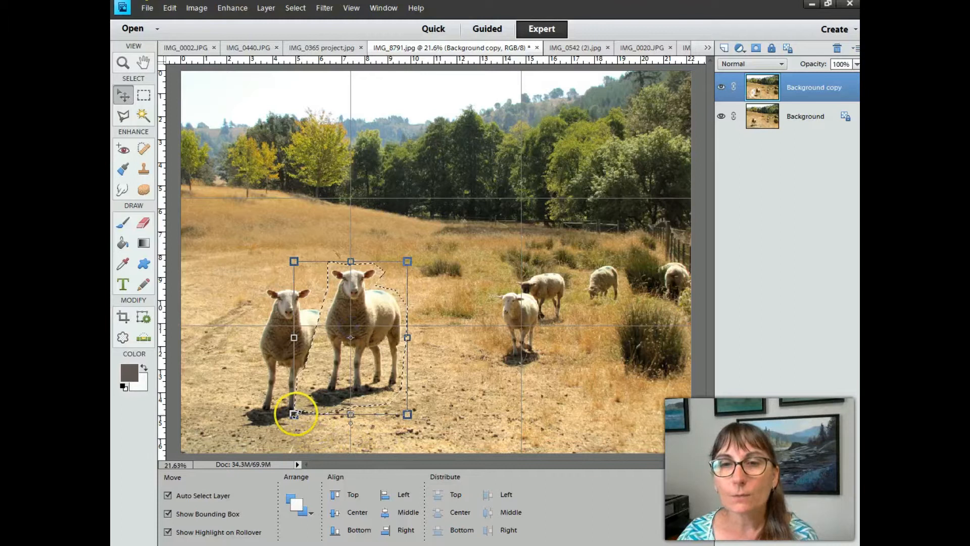
left_click_drag(293, 414, 349, 335)
mouse_move(391, 299)
left_mouse_down()
mouse_move(368, 242)
mouse_move(388, 307)
left_mouse_up()
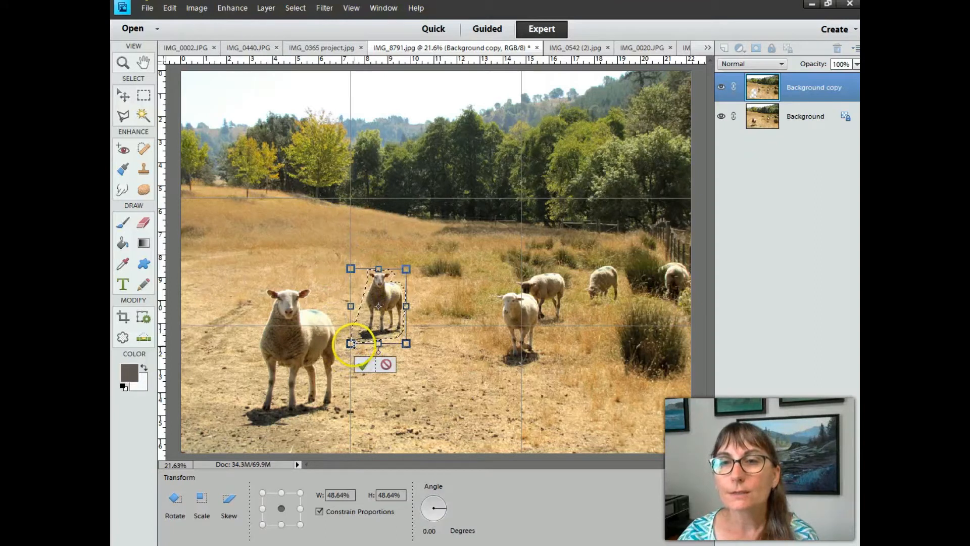
left_click_drag(353, 345, 314, 418)
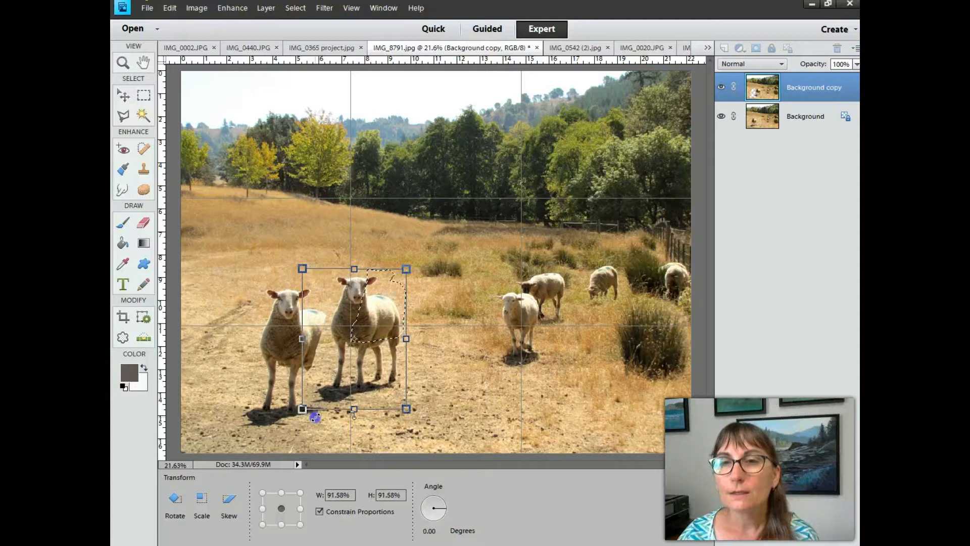
mouse_move(386, 385)
left_mouse_down()
mouse_move(386, 377)
mouse_move(381, 384)
left_mouse_up()
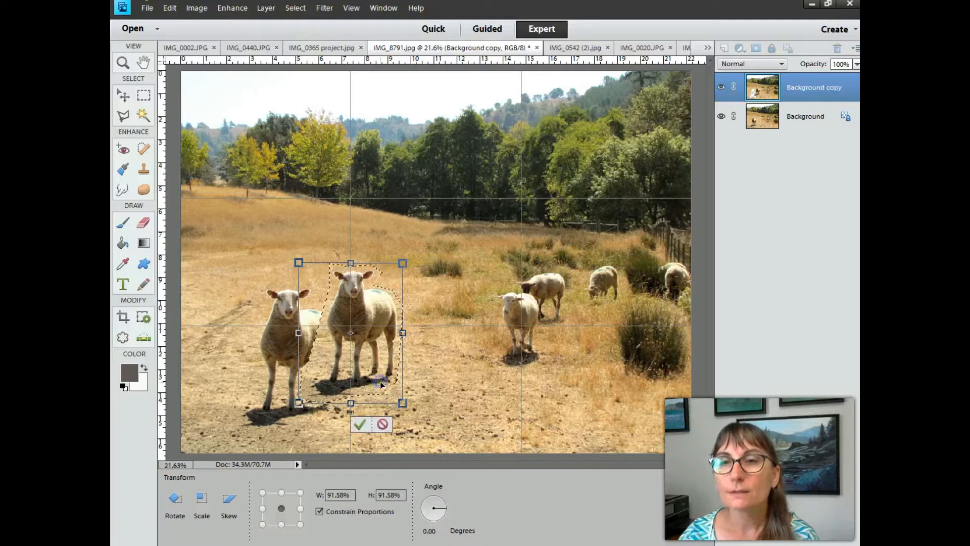
left_click(360, 424)
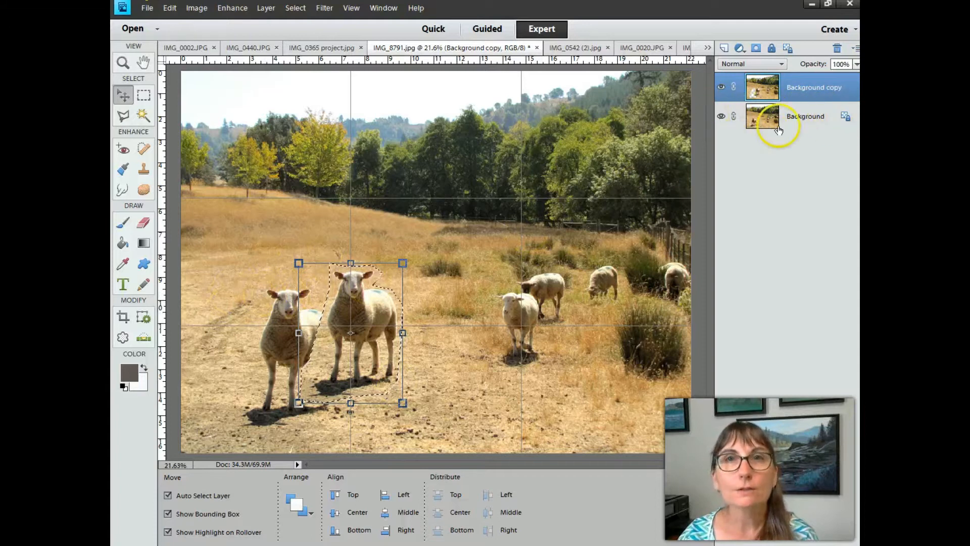
- Hide the Background layer and outline the small yellow trees on the hill at the upper left with the Polygonal Lasso
left_click(721, 116)
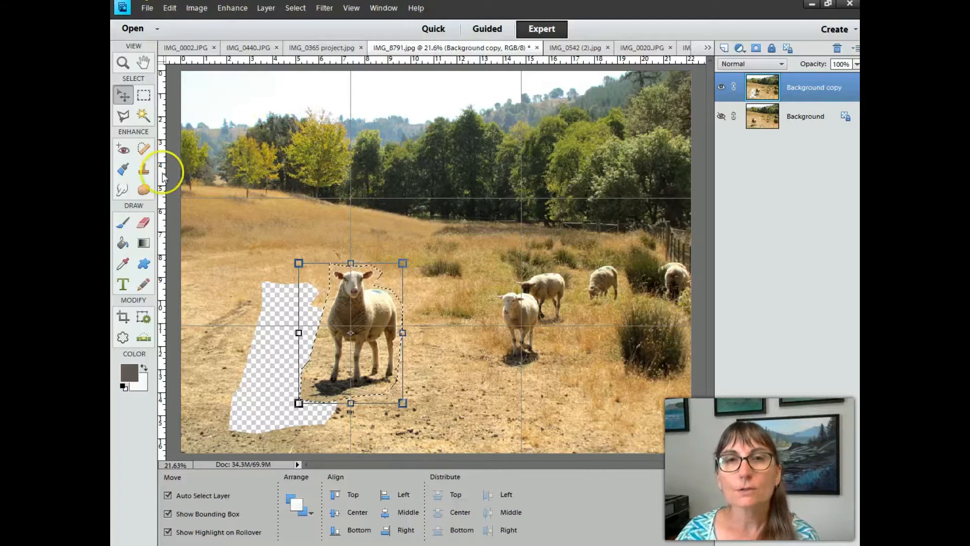
left_click(124, 118)
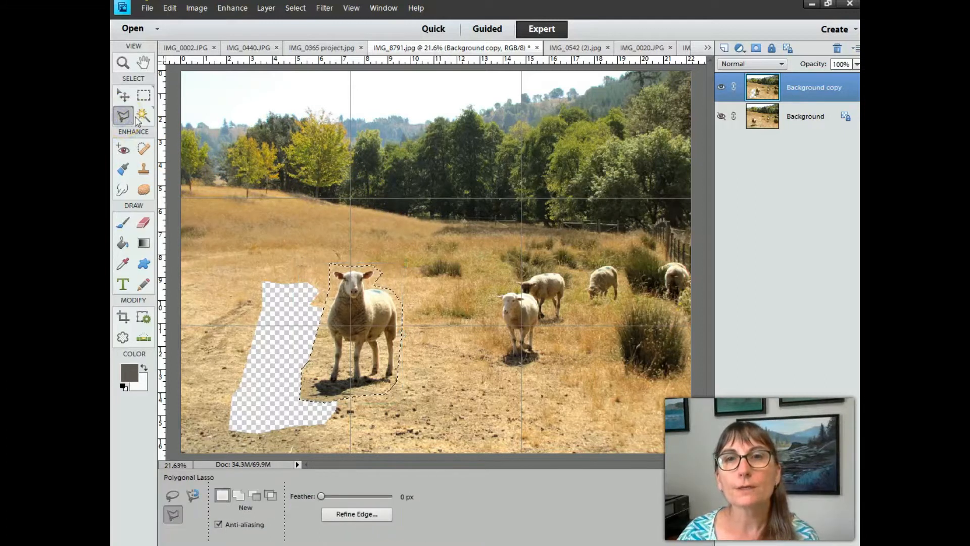
left_click(228, 198)
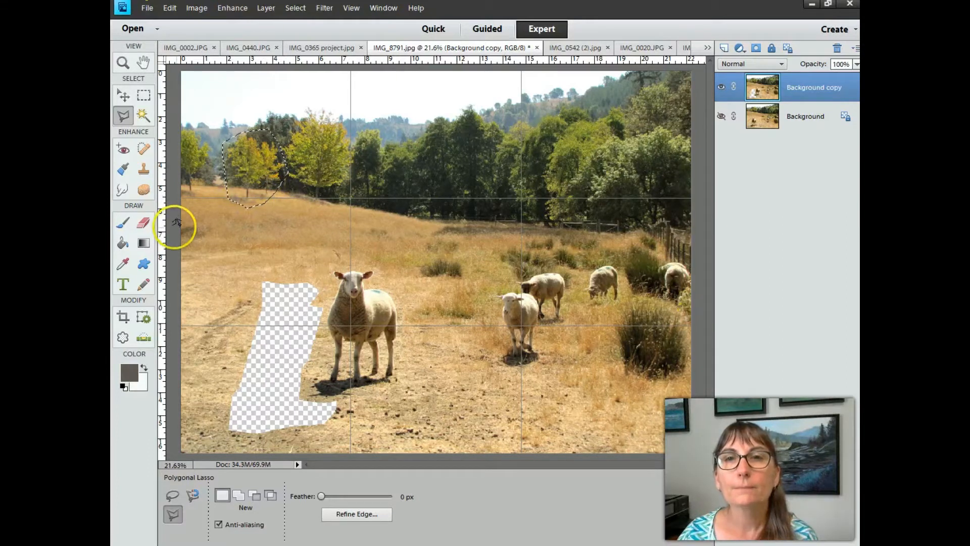
- Move the selected yellow trees right to the first vertical grid line, beside the dark tree line, and copy them
left_click(121, 95)
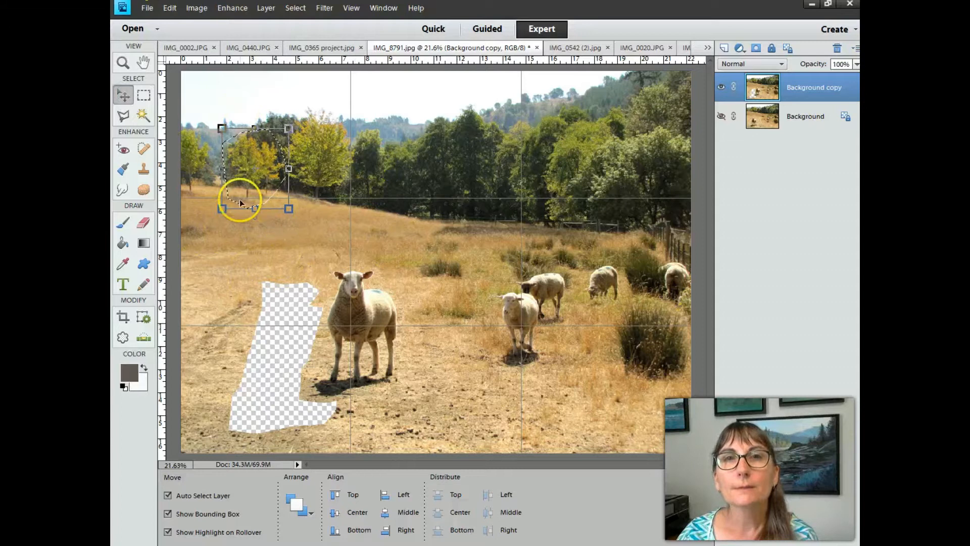
left_click_drag(248, 166, 363, 183)
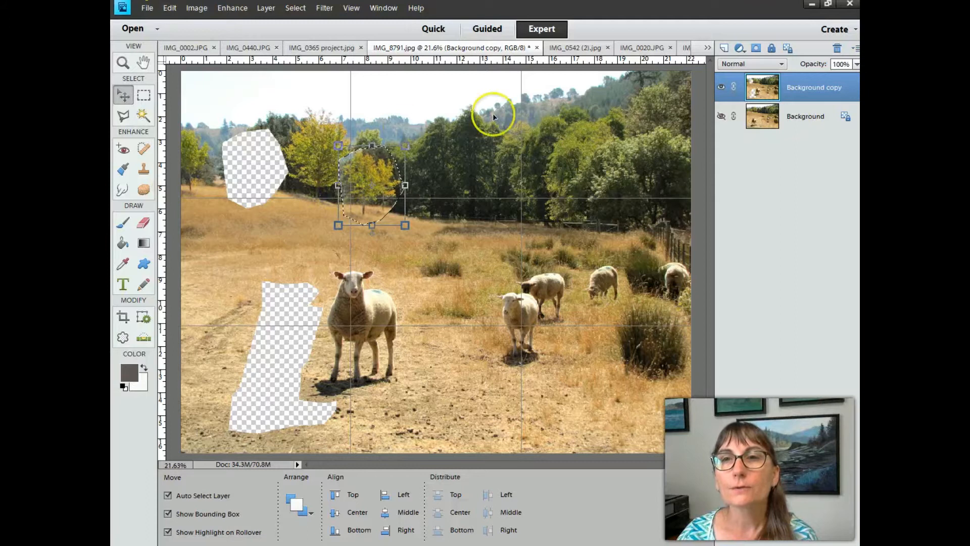
left_click(170, 8)
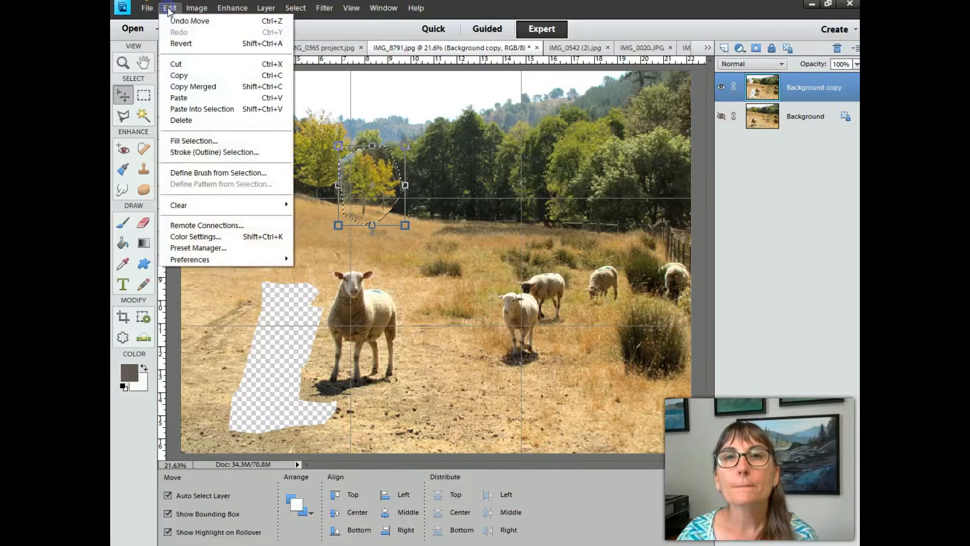
left_click(191, 75)
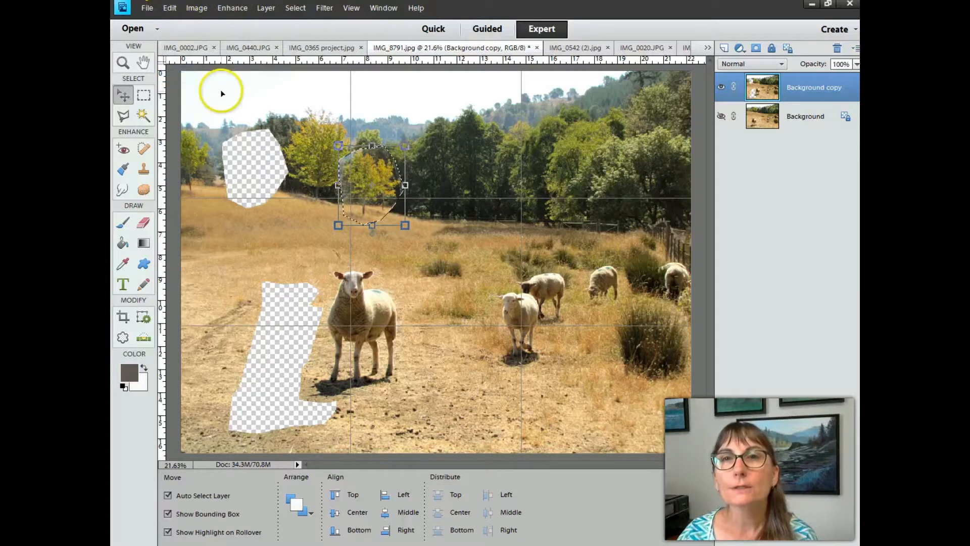
- Paste the copied yellow trees twice and place the two copies side by side over the gap on the hill
left_click(167, 9)
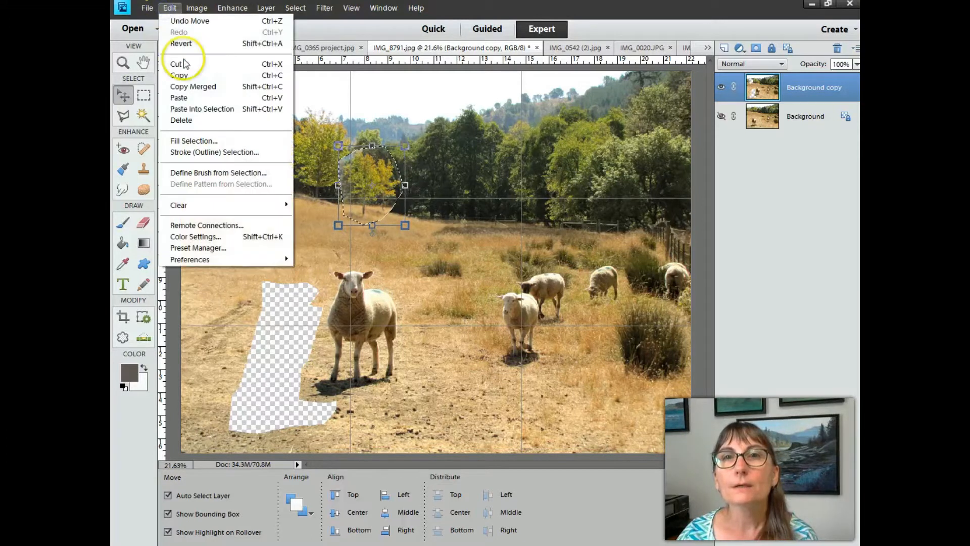
left_click(201, 98)
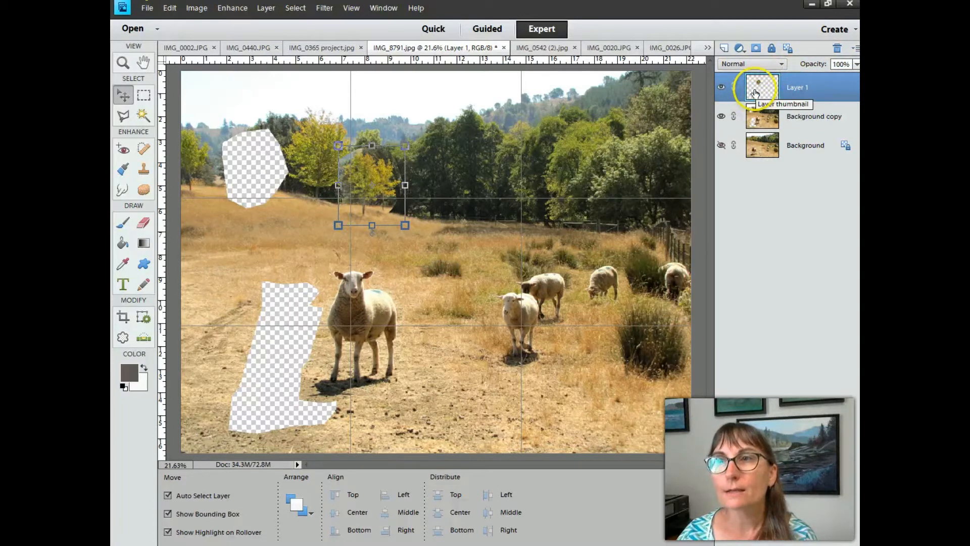
left_click_drag(375, 175, 272, 159)
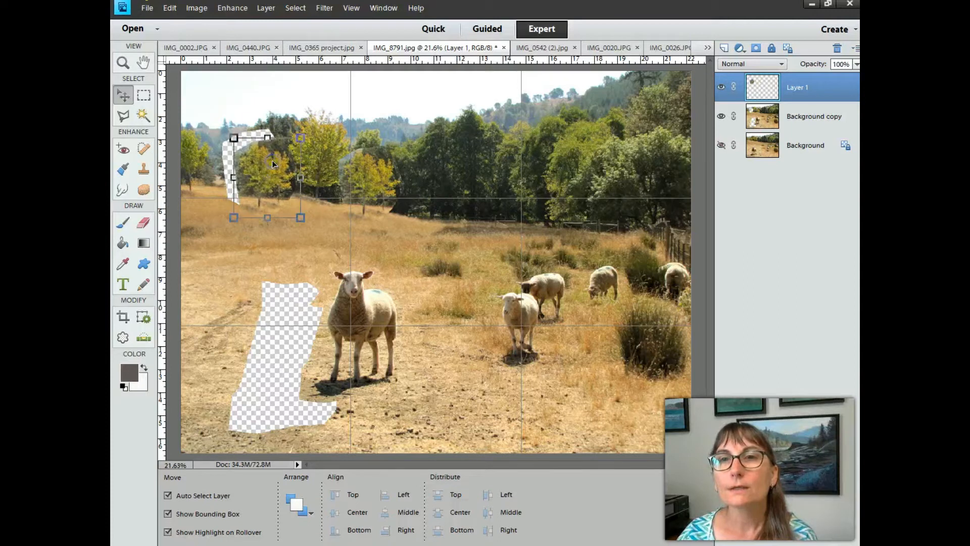
left_click(170, 7)
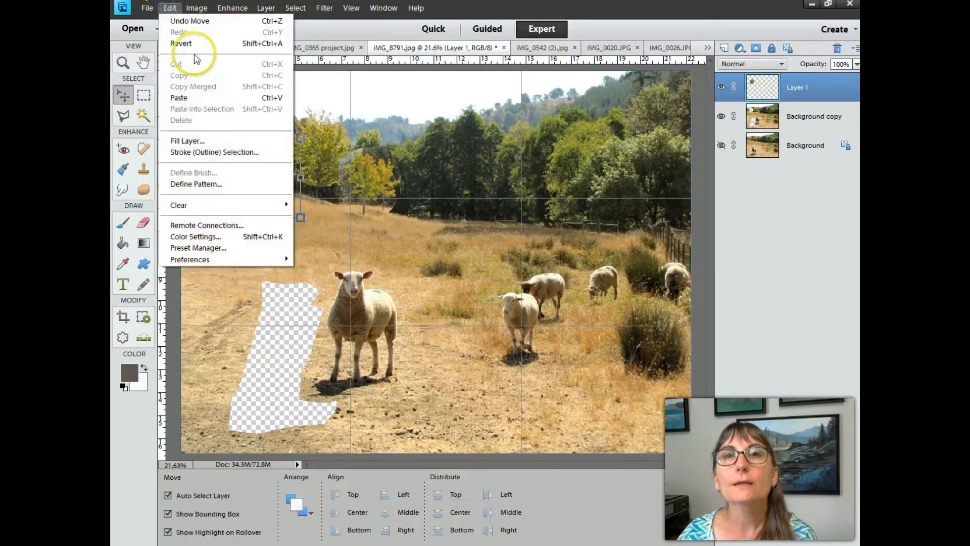
left_click(206, 97)
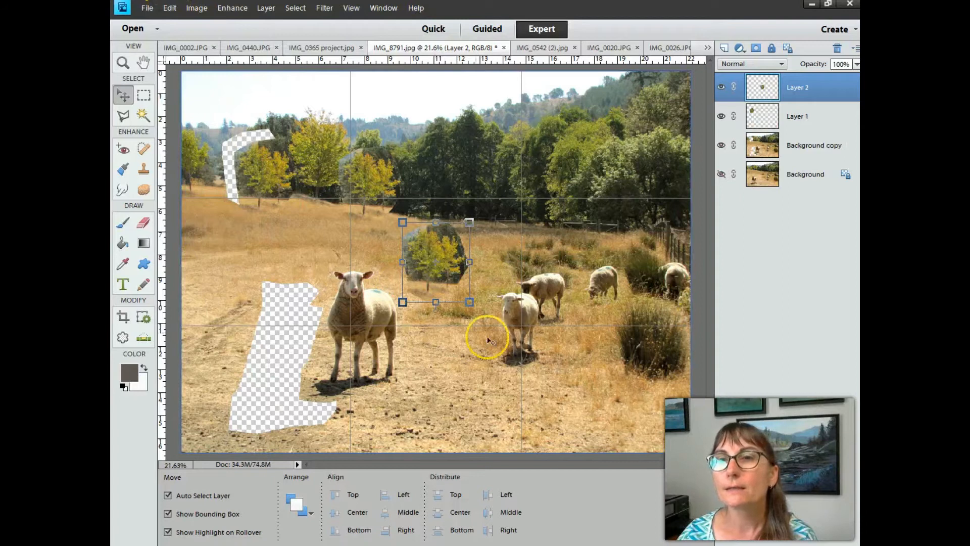
left_click_drag(432, 262, 234, 173)
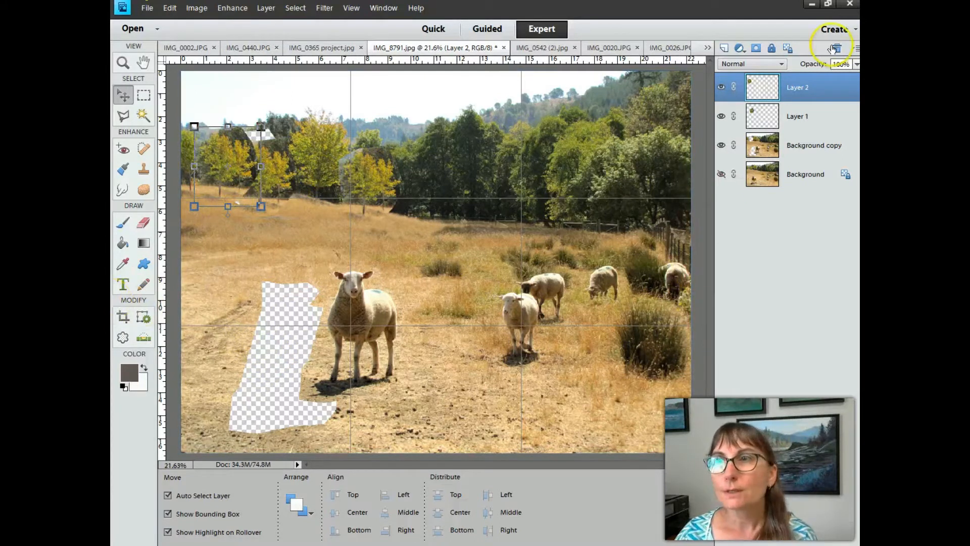
- On the Background copy layer, use a 71 px Clone Stamp to cover the hole's left edge with dry grass and its upper part with shrubs
left_click(764, 149)
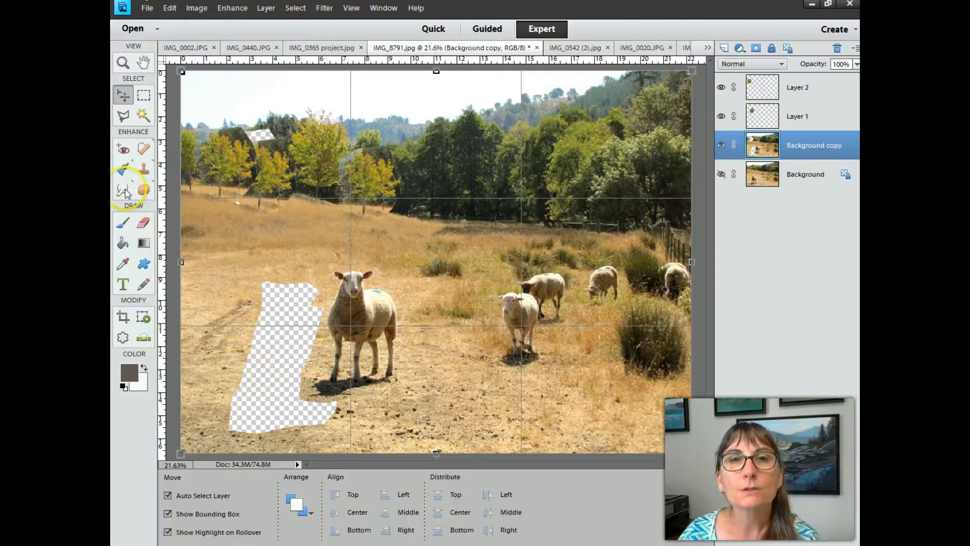
left_click(144, 171)
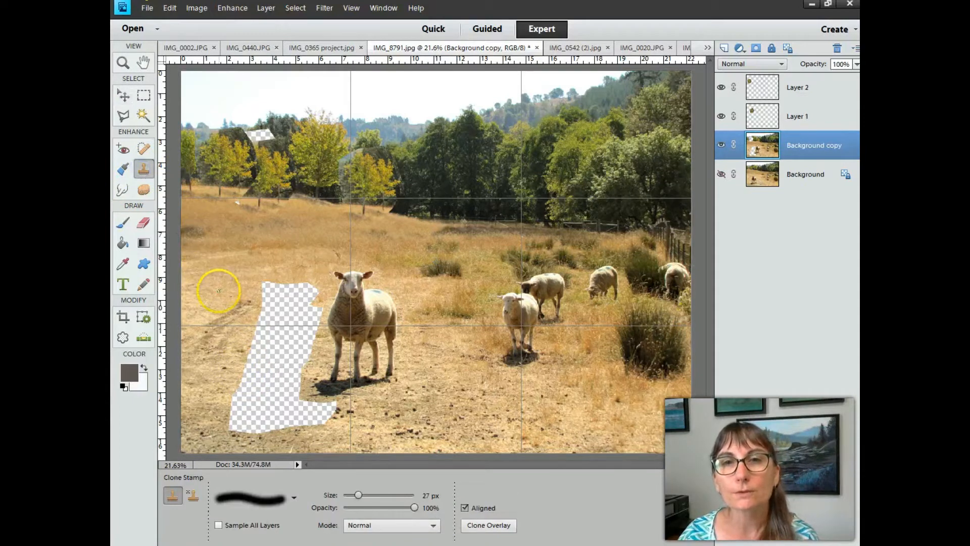
left_click_drag(356, 495, 358, 498)
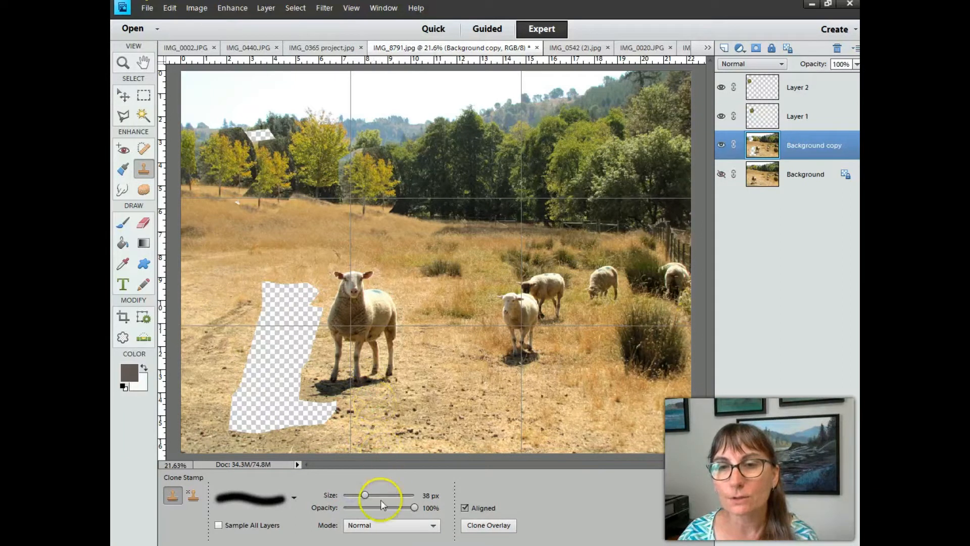
left_click_drag(363, 495, 371, 499)
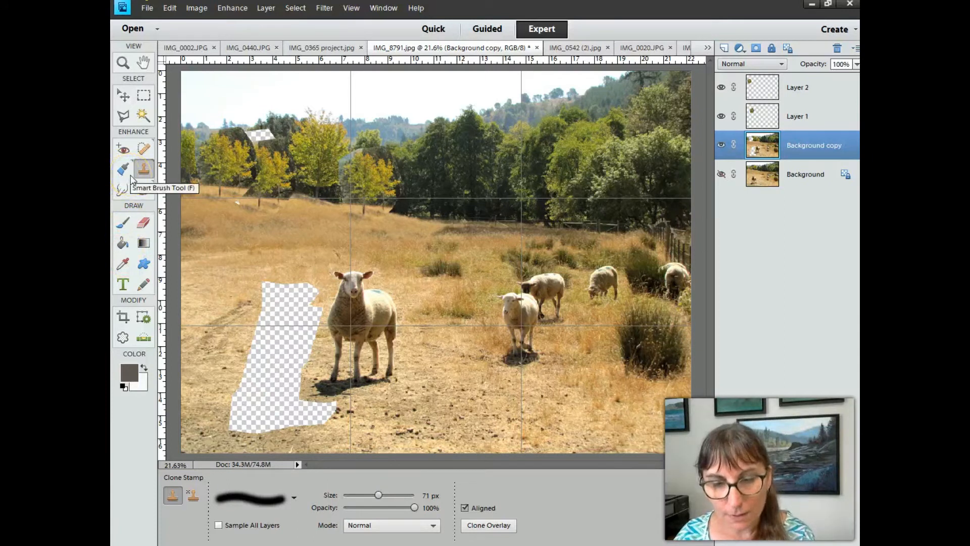
left_click(229, 331, "alt")
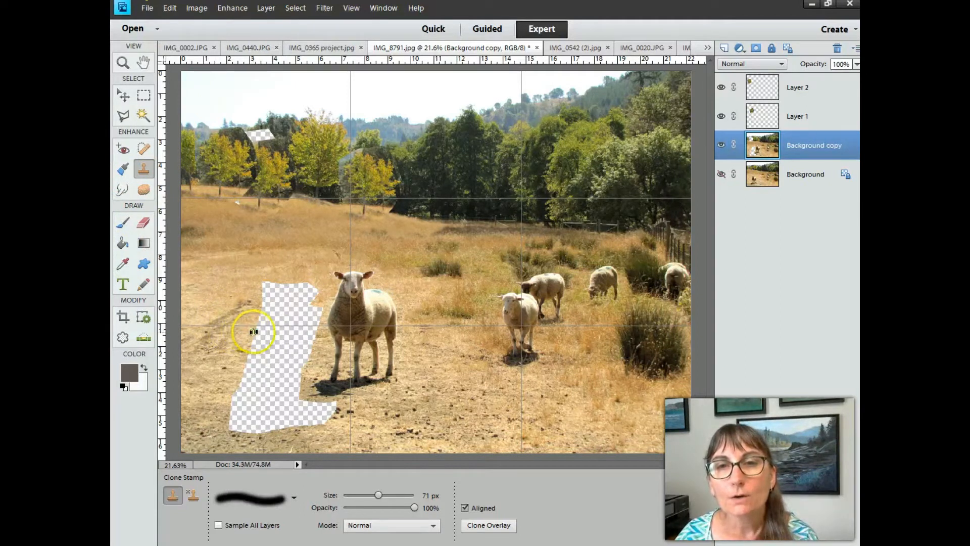
left_click(251, 331)
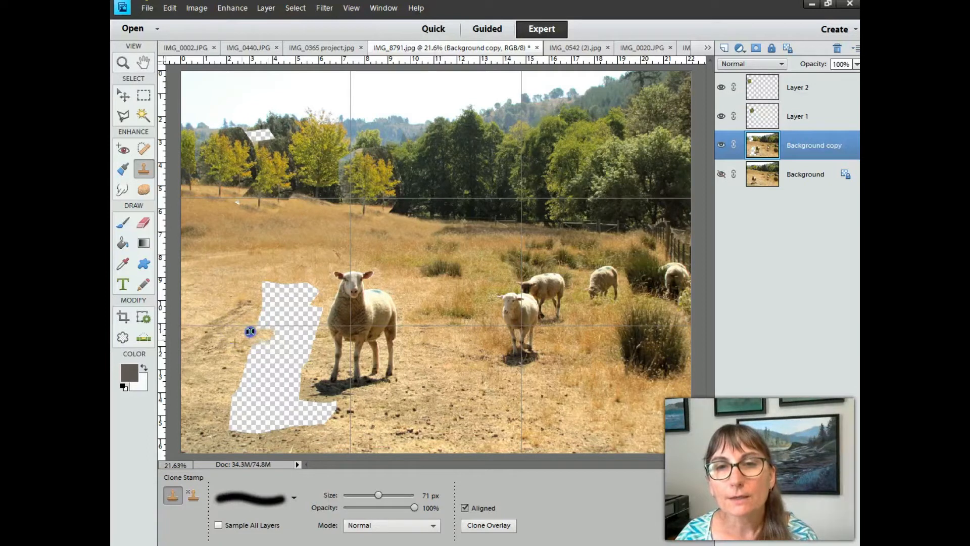
mouse_move(250, 332)
left_mouse_down()
mouse_move(264, 349)
mouse_move(238, 354)
mouse_move(262, 358)
mouse_move(233, 363)
mouse_move(268, 365)
mouse_move(235, 371)
mouse_move(261, 376)
mouse_move(233, 378)
mouse_move(258, 386)
mouse_move(223, 392)
mouse_move(255, 399)
mouse_move(222, 399)
mouse_move(251, 405)
mouse_move(226, 408)
mouse_move(251, 413)
mouse_move(221, 414)
mouse_move(247, 422)
mouse_move(222, 426)
mouse_move(256, 434)
mouse_move(277, 309)
mouse_move(253, 304)
mouse_move(276, 304)
mouse_move(254, 294)
mouse_move(281, 287)
mouse_move(260, 282)
left_mouse_up()
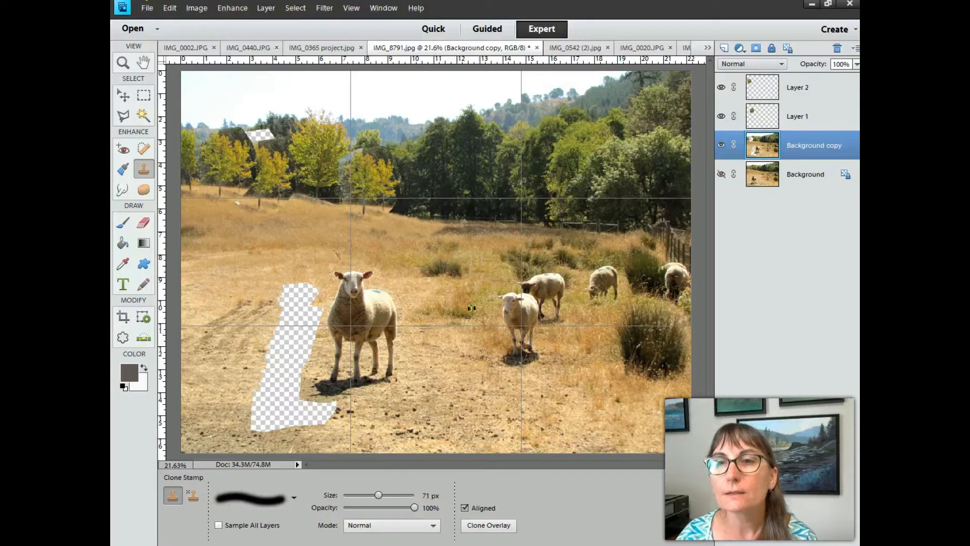
left_click_drag(319, 296, 321, 290)
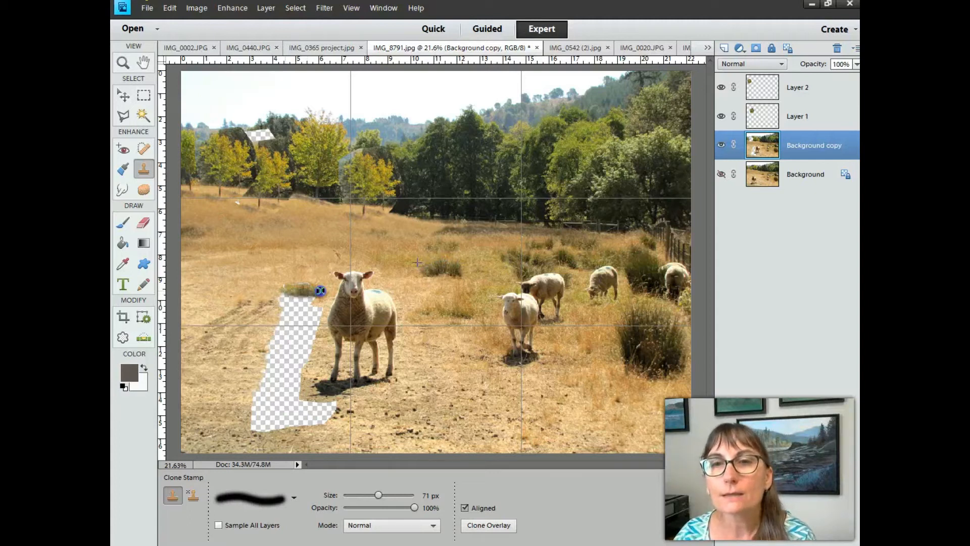
mouse_move(321, 291)
left_mouse_down()
mouse_move(293, 297)
mouse_move(325, 301)
mouse_move(284, 302)
mouse_move(310, 306)
mouse_move(276, 296)
mouse_move(284, 318)
mouse_move(321, 319)
mouse_move(326, 305)
mouse_move(280, 310)
mouse_move(311, 317)
mouse_move(323, 307)
mouse_move(279, 305)
mouse_move(306, 305)
mouse_move(283, 321)
mouse_move(292, 325)
mouse_move(318, 333)
mouse_move(322, 321)
mouse_move(270, 331)
mouse_move(321, 341)
mouse_move(282, 339)
mouse_move(306, 346)
left_mouse_up()
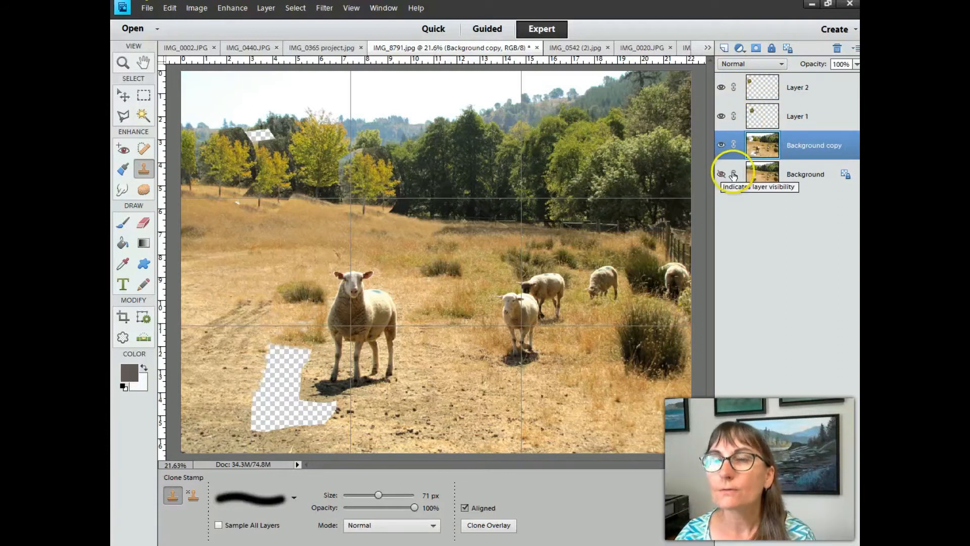
- Merge the visible layers and retouch the seams around the small yellow trees on the hill with cloned foliage and grass
left_click(265, 8)
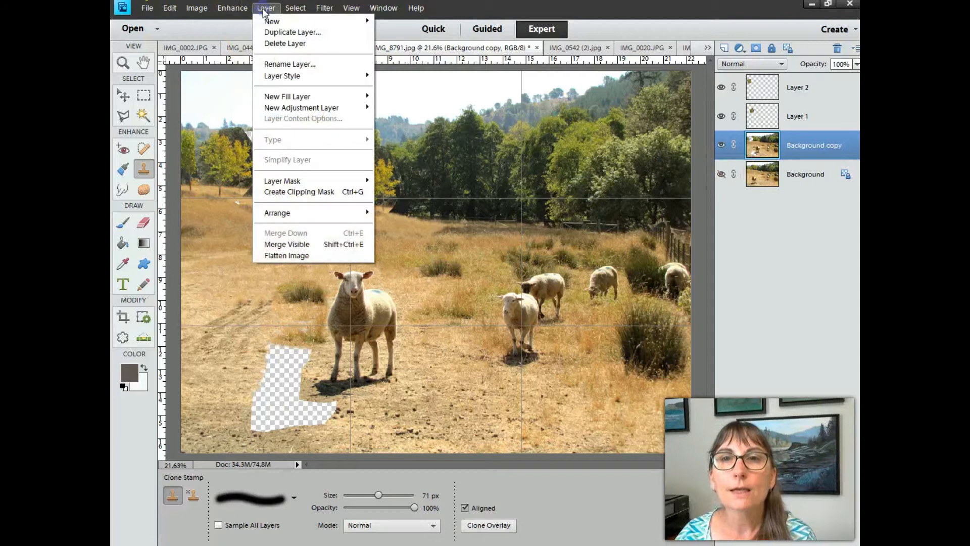
left_click(303, 244)
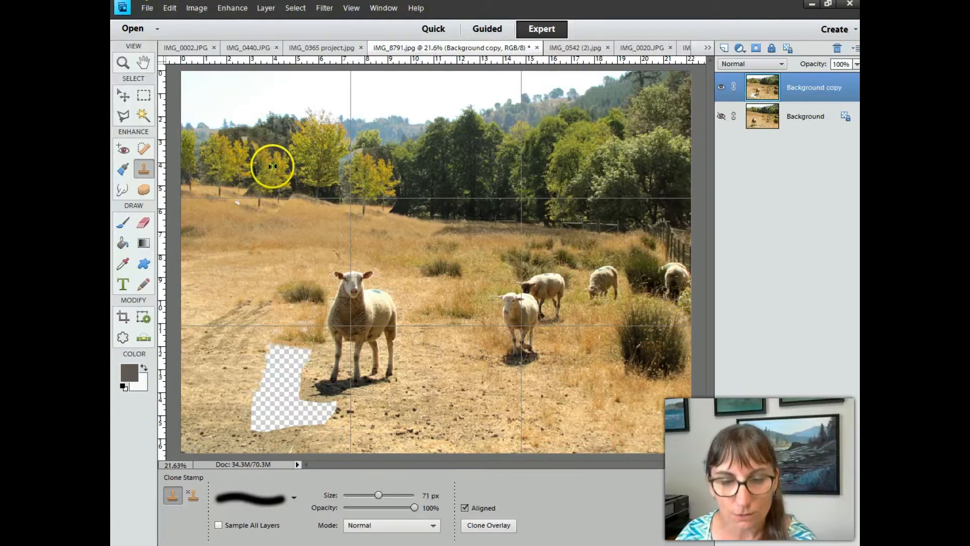
left_click(271, 168, "alt")
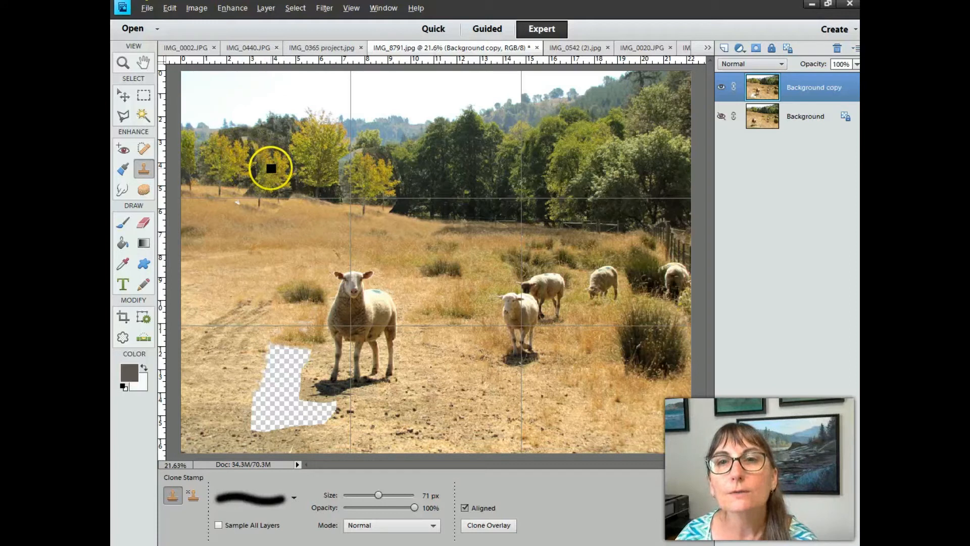
left_click(233, 213, "alt")
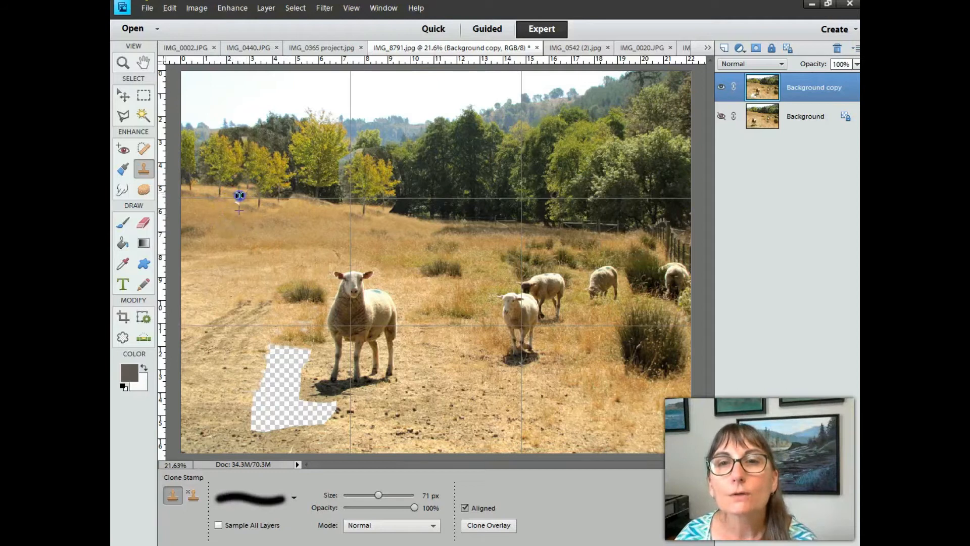
left_click_drag(239, 196, 243, 204)
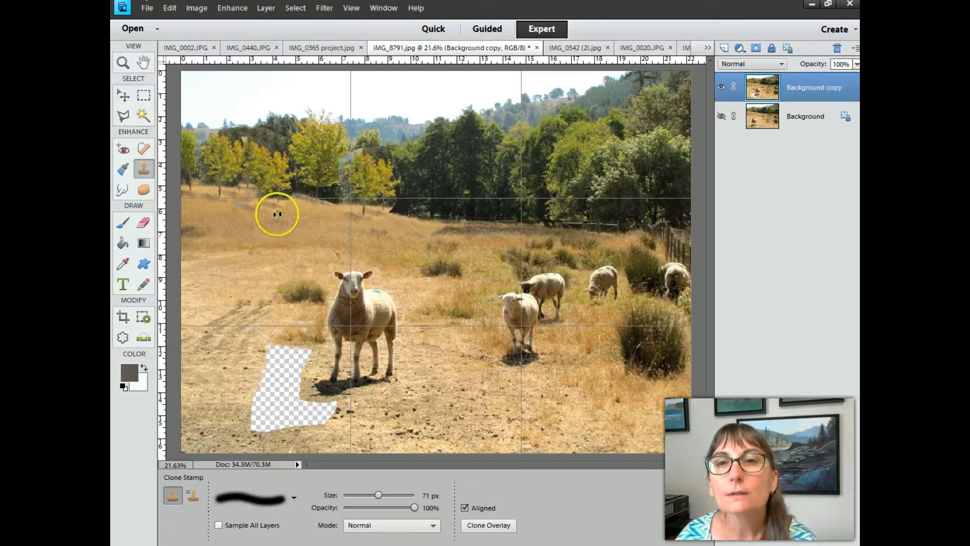
left_click(299, 209, "alt")
left_click_drag(295, 199, 285, 196)
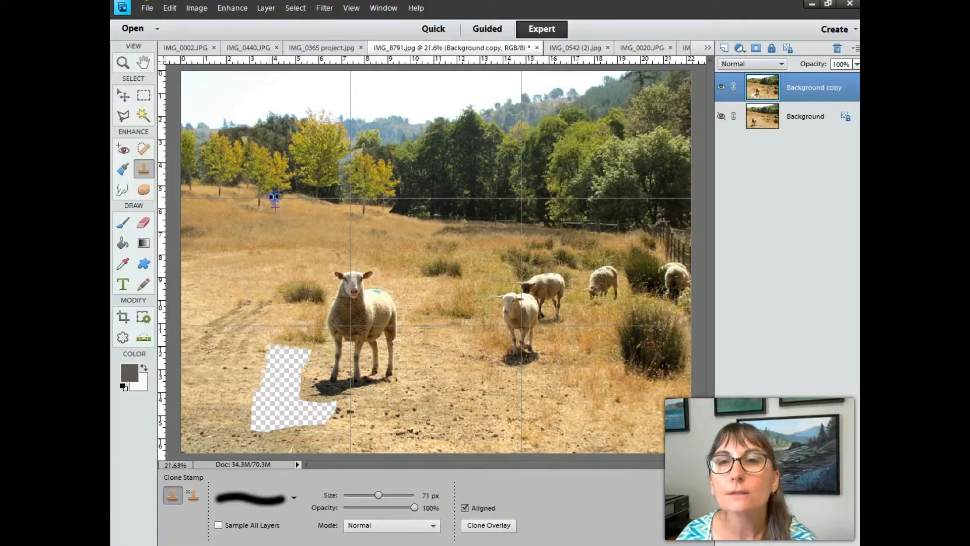
left_click_drag(279, 214, 293, 228)
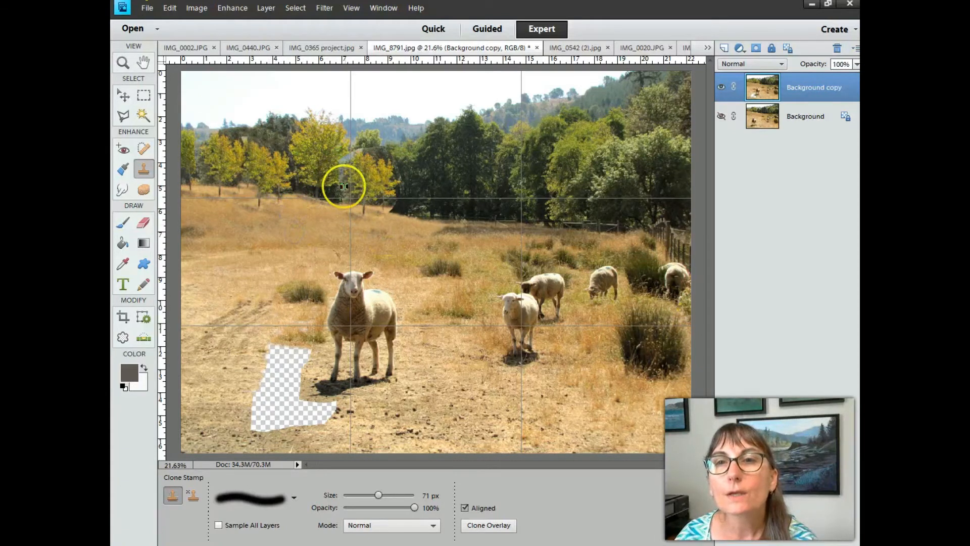
- Clone nearby foliage and dark shade over the pale seams between the large yellow tree and the moved trees at the first vertical grid line
left_click(326, 162, "alt")
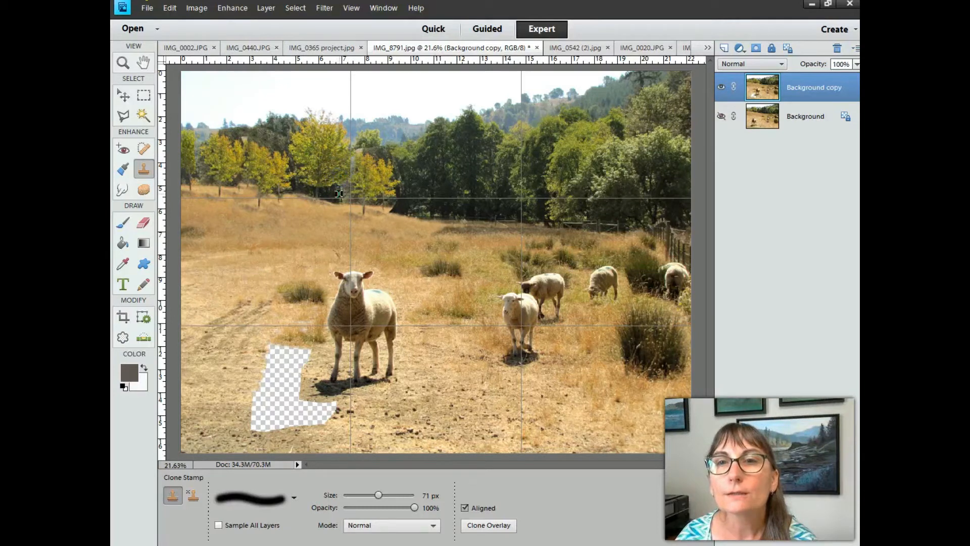
left_click(333, 192, "alt")
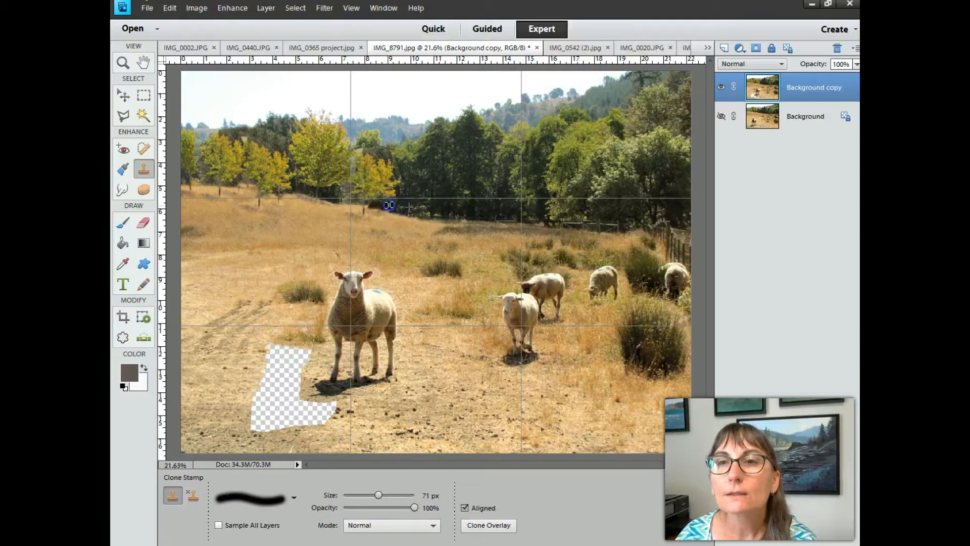
left_click(372, 137, "alt")
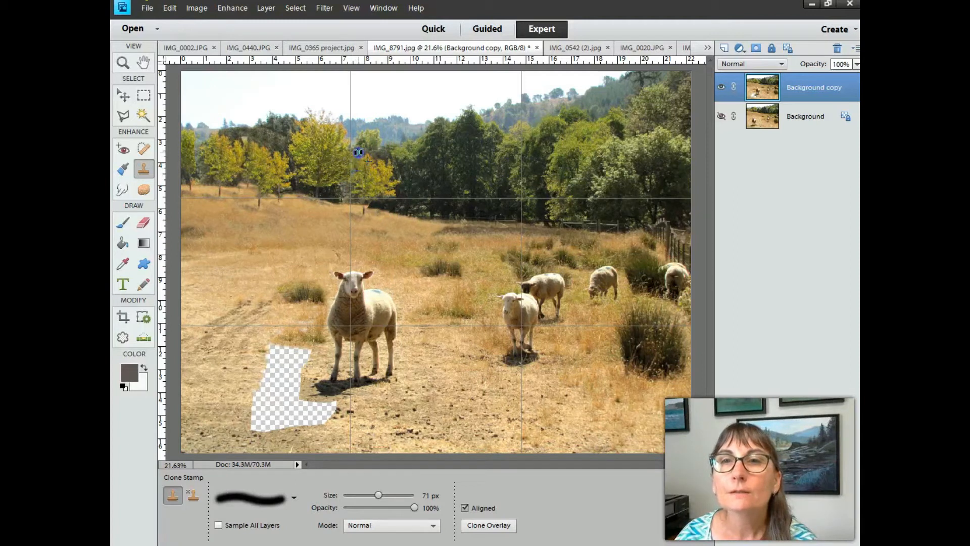
left_click(333, 195, "alt")
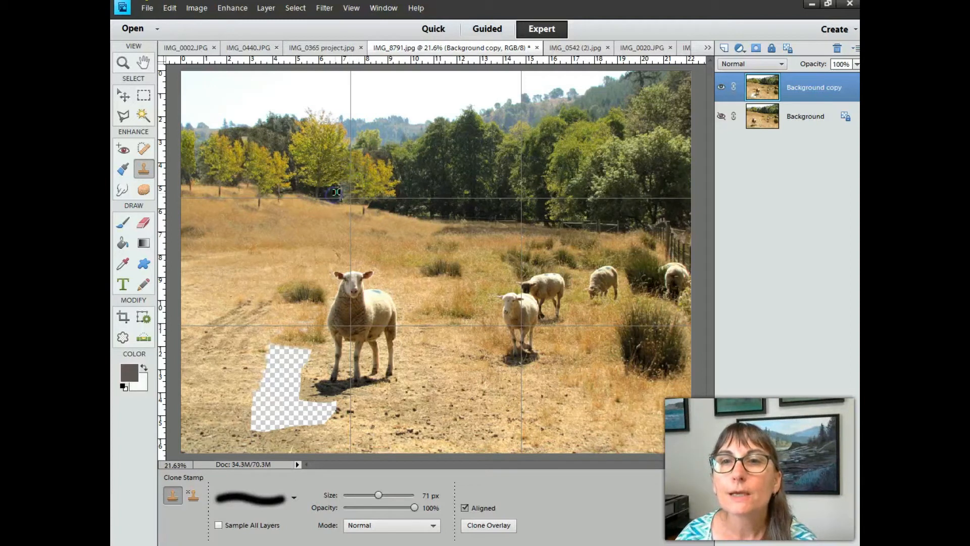
left_click(335, 192)
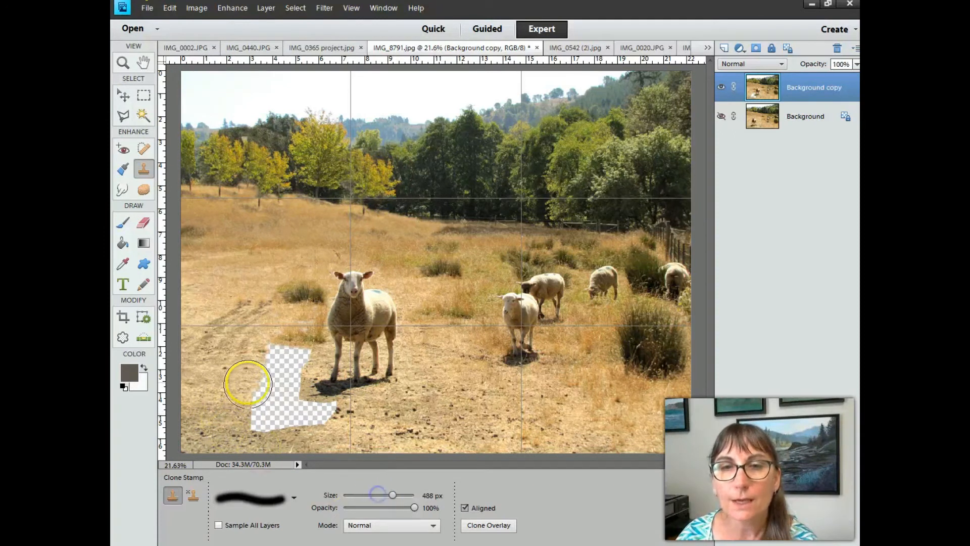
- Fill the remaining hole beside the large sheep with dry ground using the Clone Stamp at 488 px
left_click(226, 388, "alt")
mouse_move(259, 392)
left_mouse_down()
mouse_move(296, 397)
mouse_move(260, 407)
mouse_move(286, 417)
mouse_move(244, 365)
mouse_move(280, 364)
mouse_move(253, 357)
mouse_move(247, 367)
mouse_move(314, 406)
mouse_move(301, 412)
mouse_move(304, 422)
mouse_move(323, 416)
left_mouse_up()
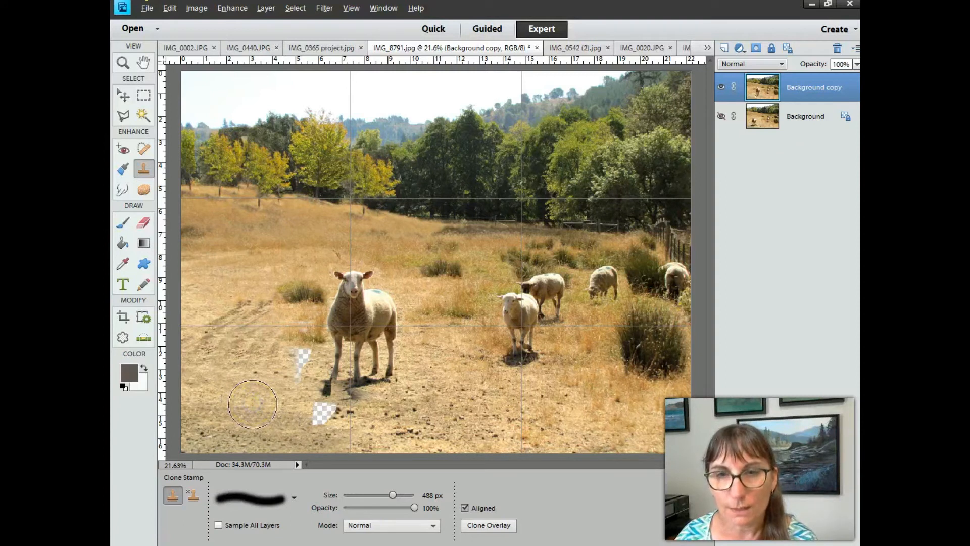
mouse_move(252, 403)
left_mouse_down()
mouse_move(289, 417)
mouse_move(327, 416)
mouse_move(289, 391)
mouse_move(291, 370)
left_mouse_up()
left_click(251, 359)
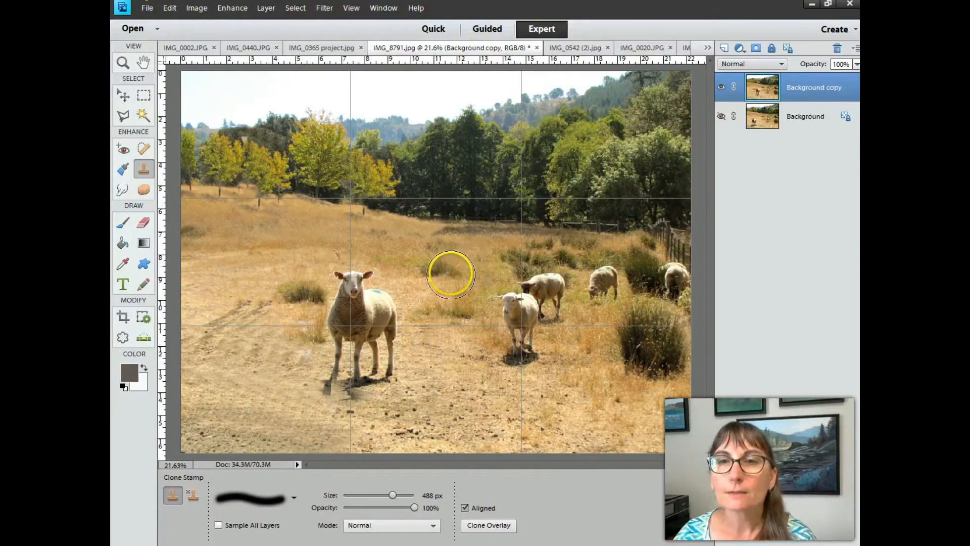
mouse_move(289, 287)
left_mouse_down()
mouse_move(288, 332)
mouse_move(363, 335)
left_mouse_up()
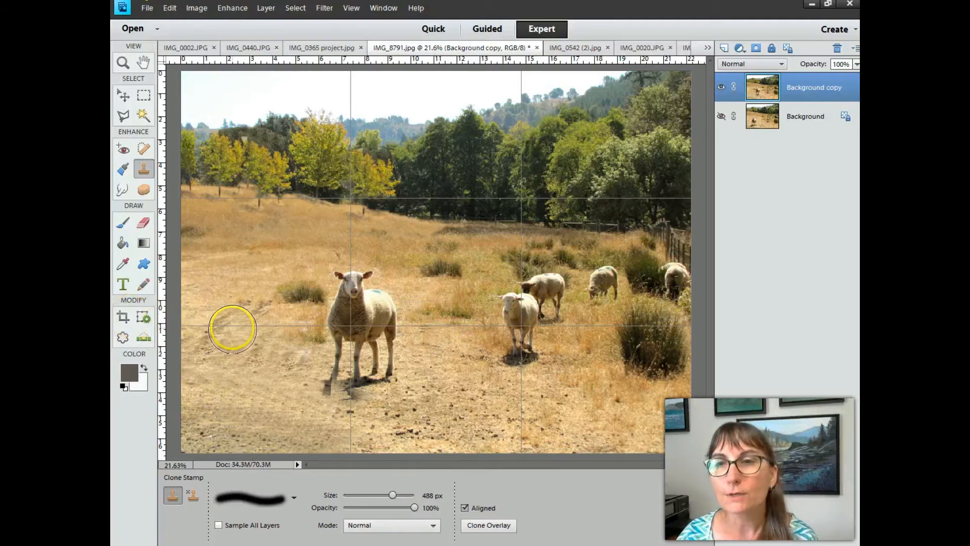
- Draw a 12 by 9 in crop frame with the Rule of Thirds overlay from the photo's upper right edge to its lower left
left_click(123, 318)
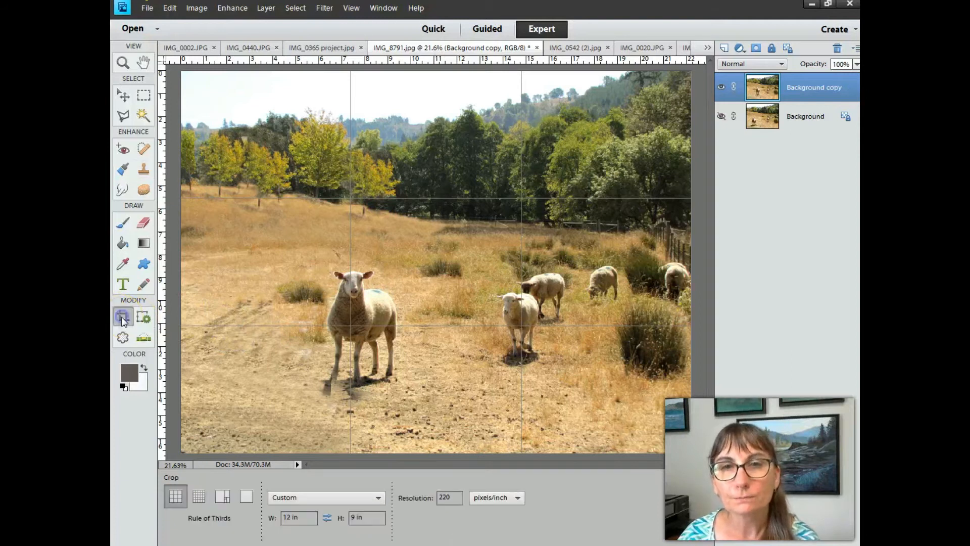
double_click(306, 518)
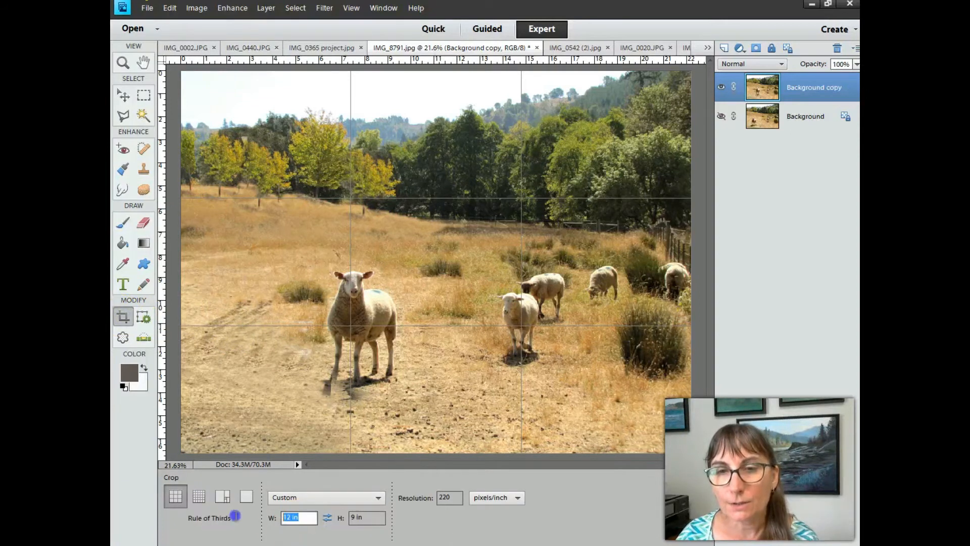
type("12")
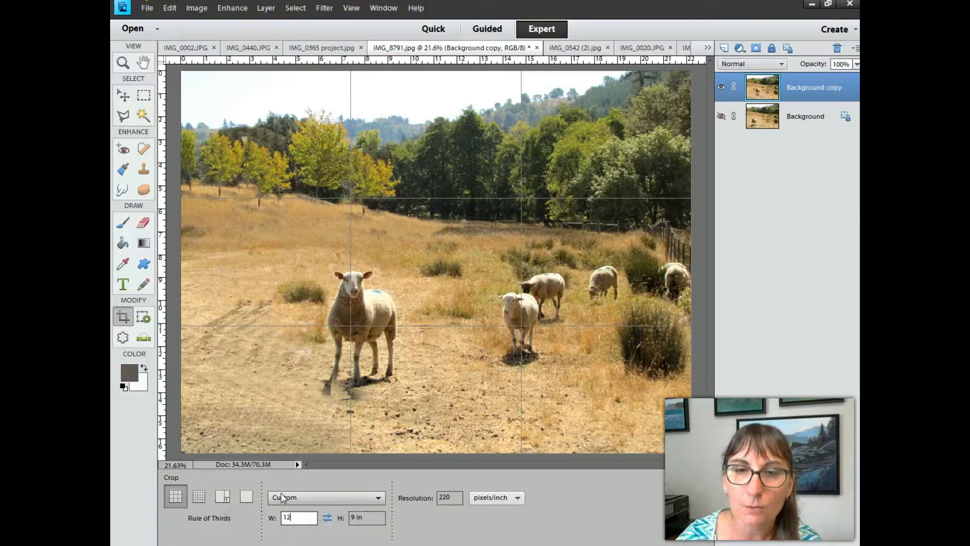
double_click(359, 517)
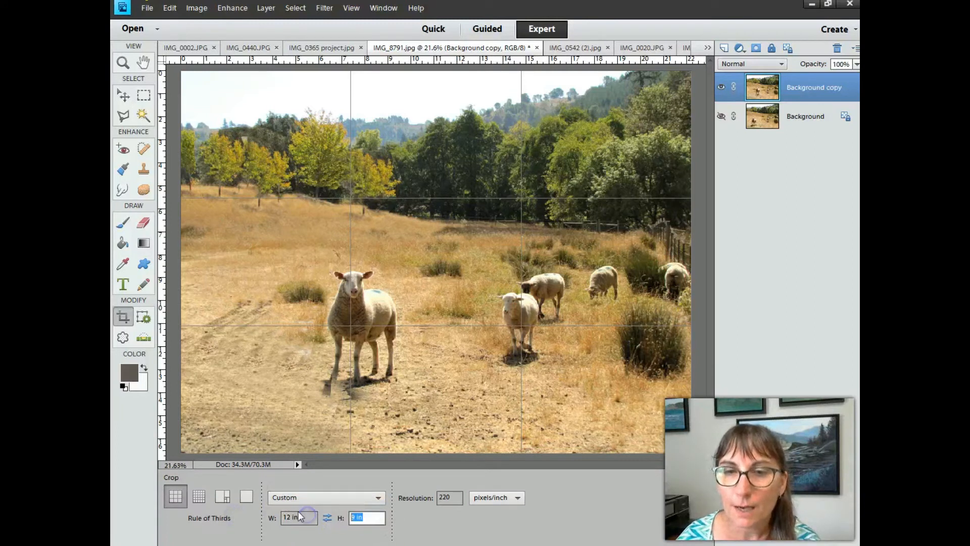
type("9")
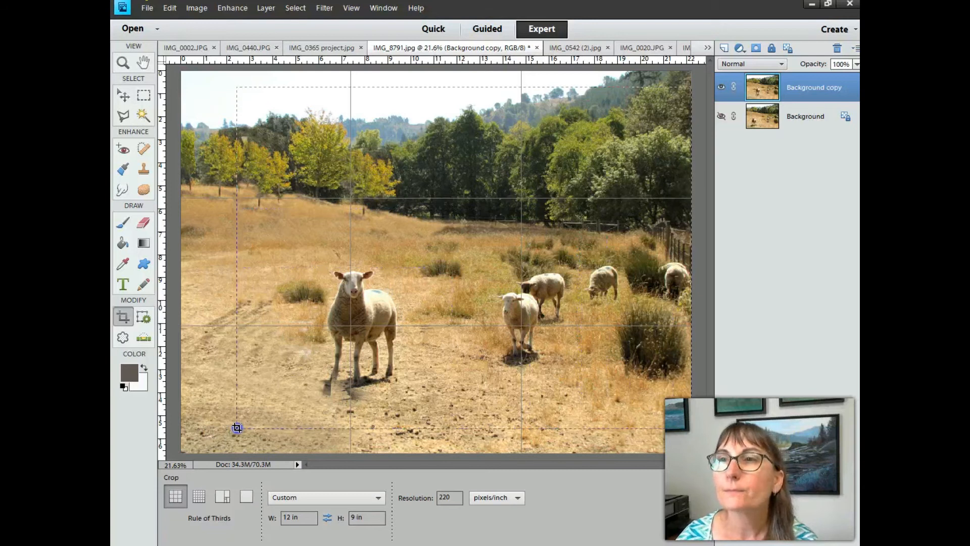
left_click_drag(722, 87, 677, 81)
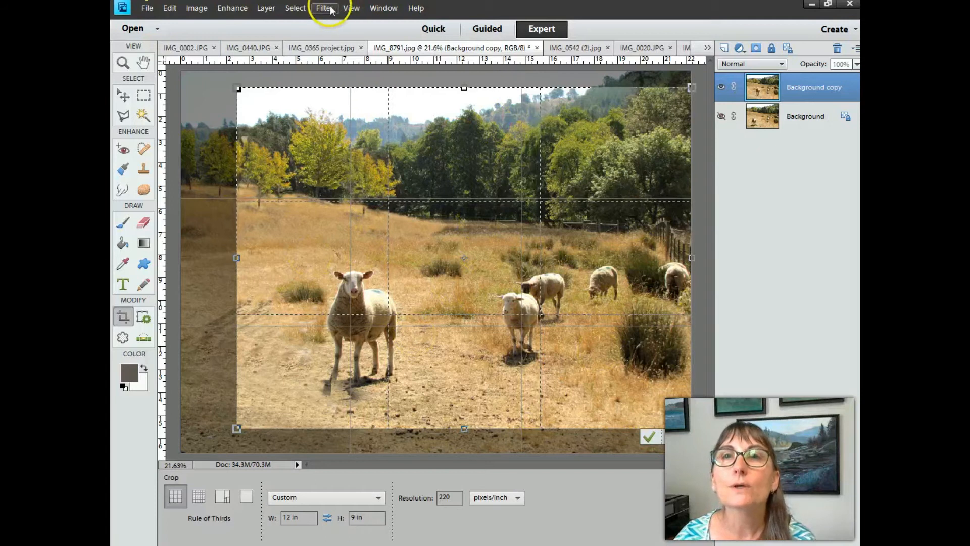
- Hide the grid and enlarge the 12 by 9 in crop frame toward the photo's left side to take in more yellow trees
left_click(352, 8)
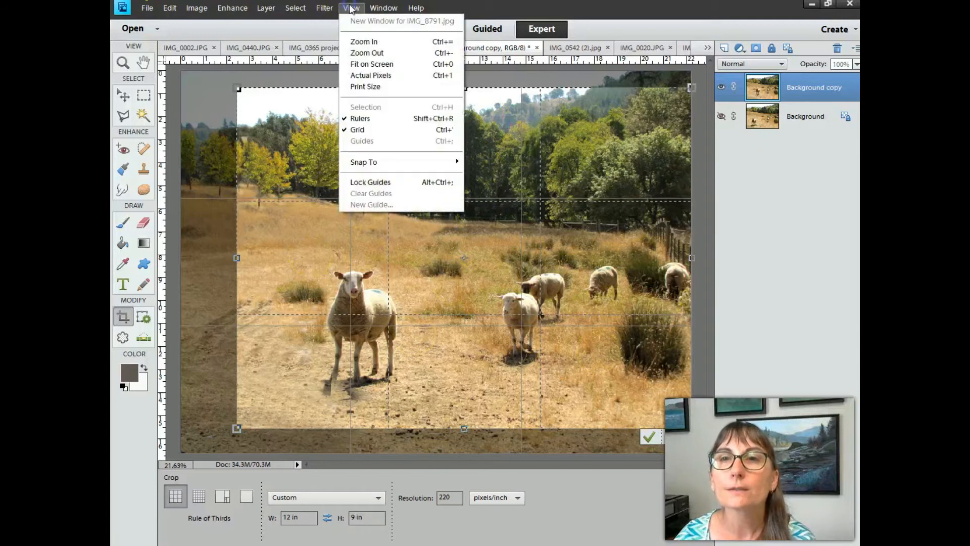
left_click(359, 129)
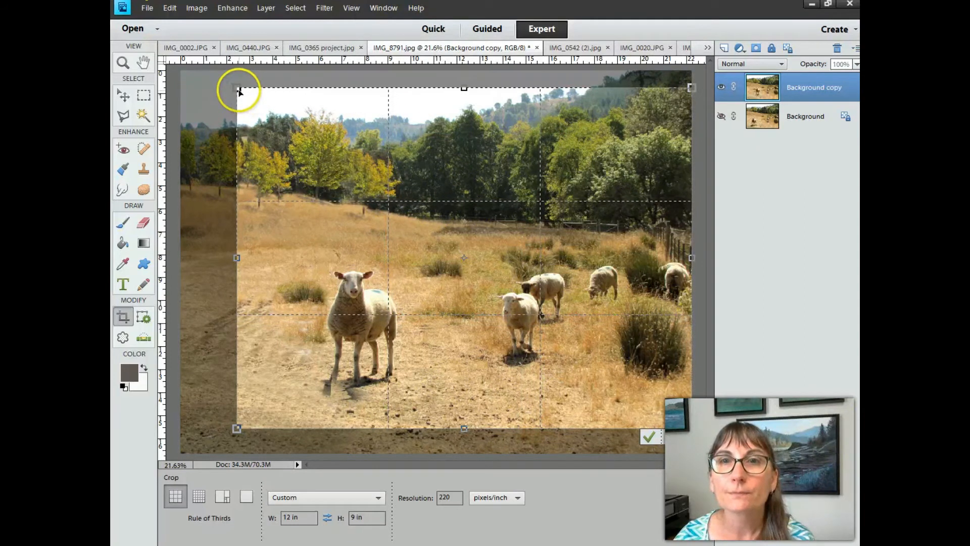
left_click_drag(238, 91, 237, 90)
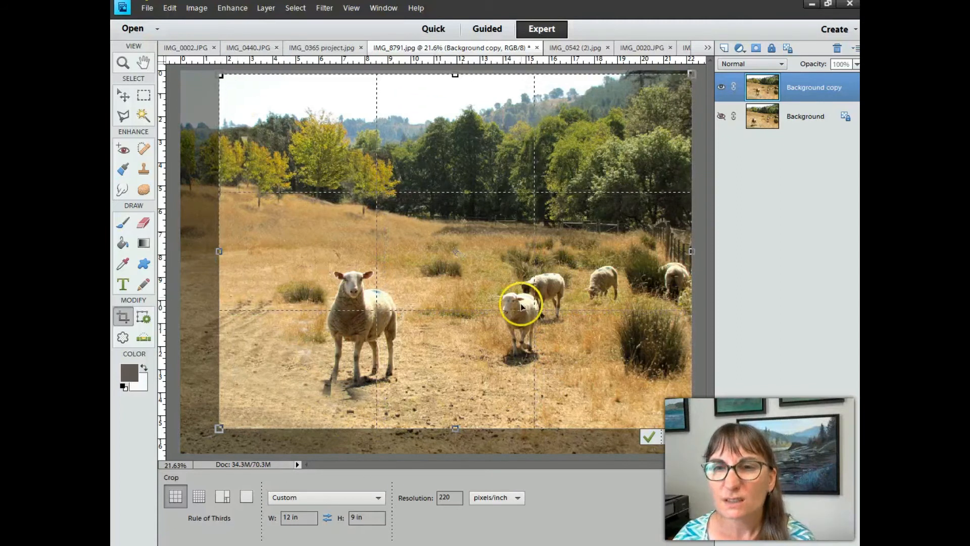
left_click_drag(521, 290, 520, 305)
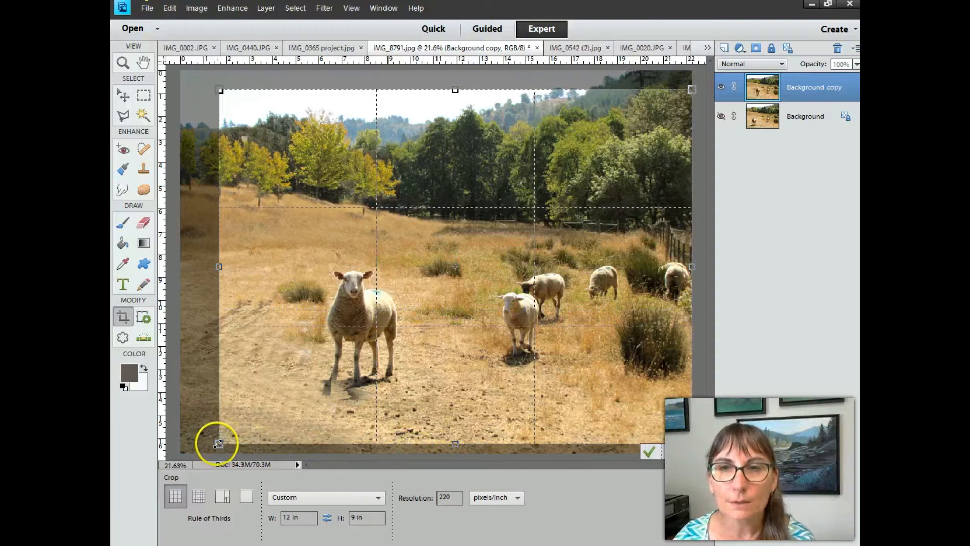
left_click_drag(218, 444, 218, 443)
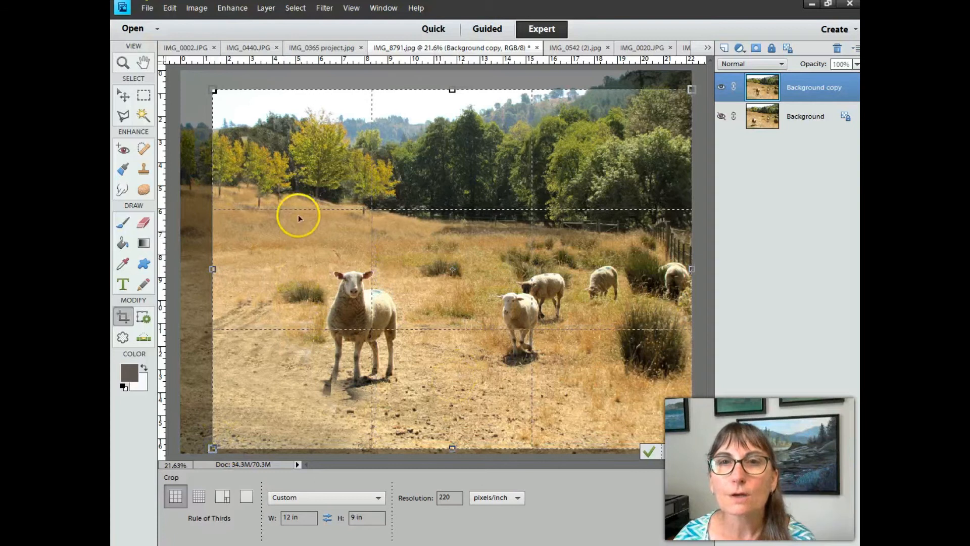
- Shift the crop frame slightly left so the rightmost sheep is partly cut off, apply the crop, and fit the photo on screen
mouse_move(567, 254)
left_mouse_down()
mouse_move(518, 251)
mouse_move(522, 238)
mouse_move(535, 238)
left_mouse_up()
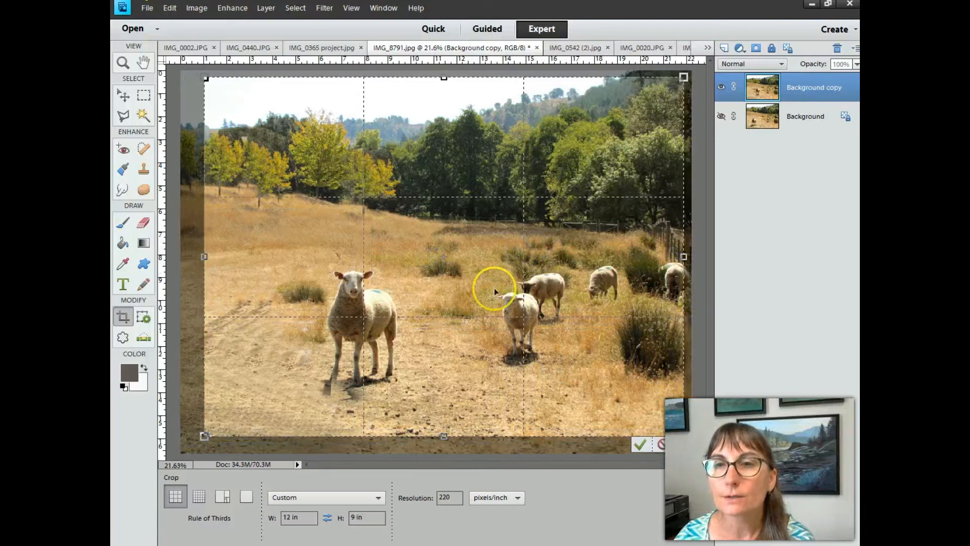
mouse_move(416, 301)
left_mouse_down()
mouse_move(418, 314)
mouse_move(422, 302)
left_mouse_up()
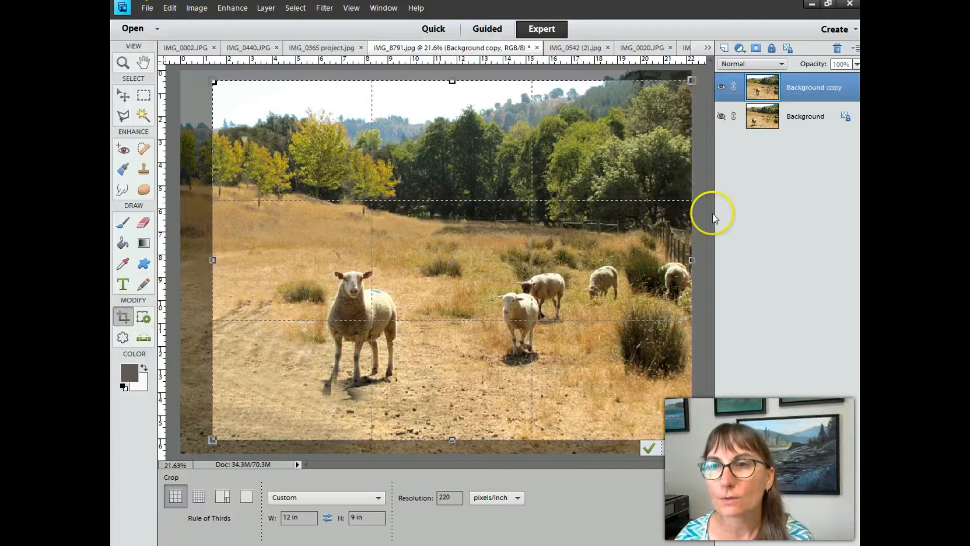
left_click(499, 257)
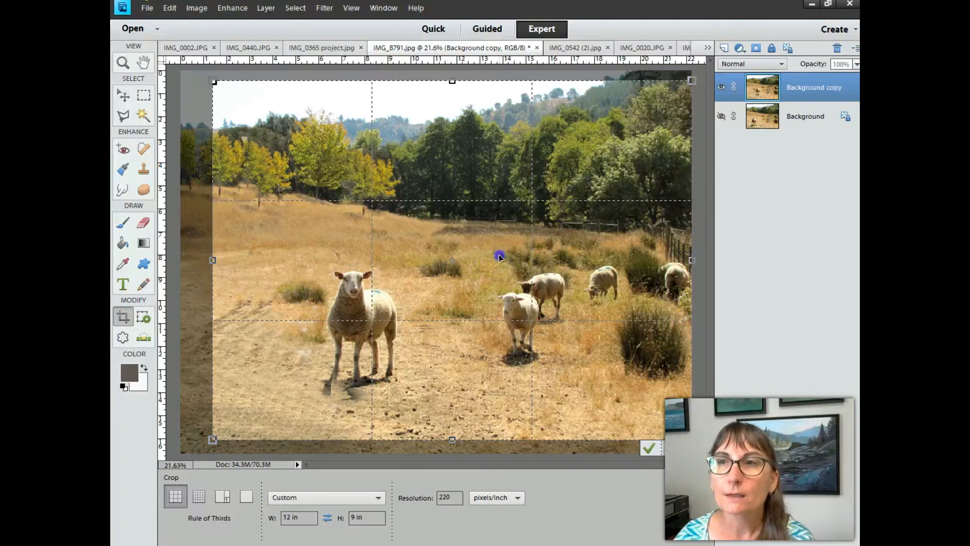
left_click_drag(500, 256, 481, 251)
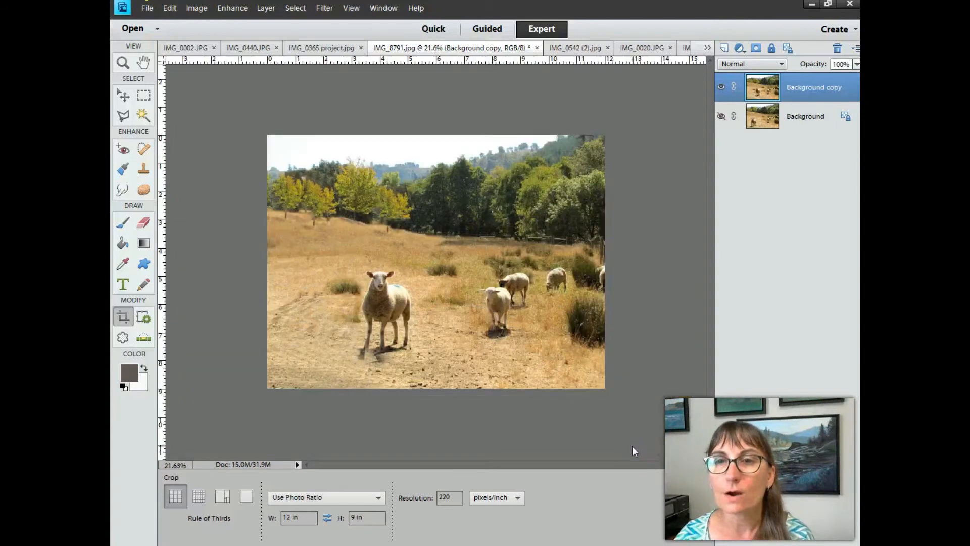
left_click(359, 10)
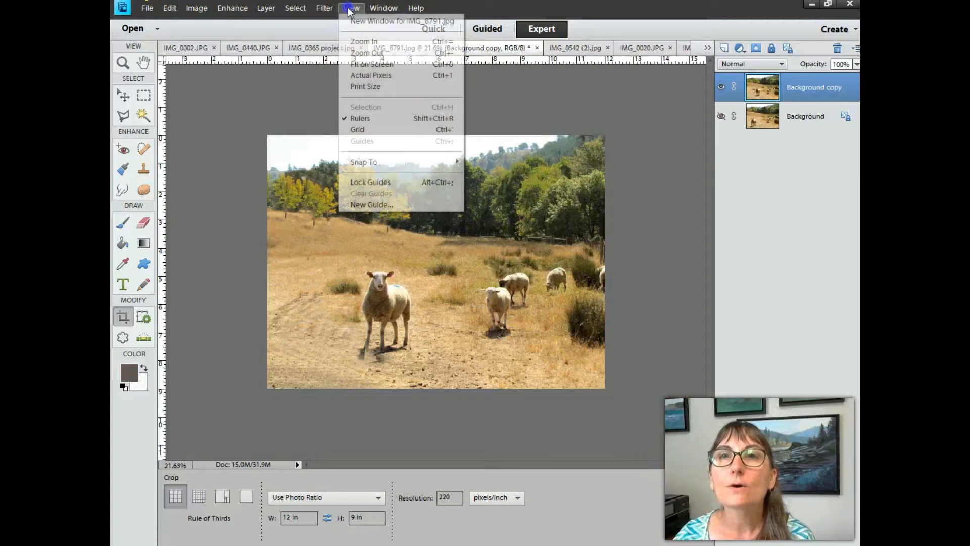
left_click(366, 65)
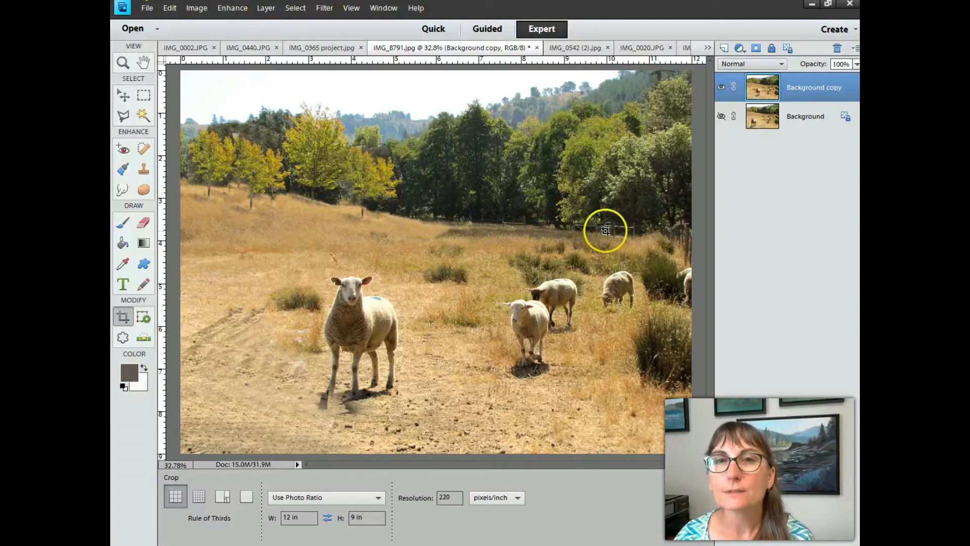
- Remove the fence below the dark trees and the shadow streaks left of the large sheep with the Content Aware Spot Healing Brush at 53 px
left_click(143, 149)
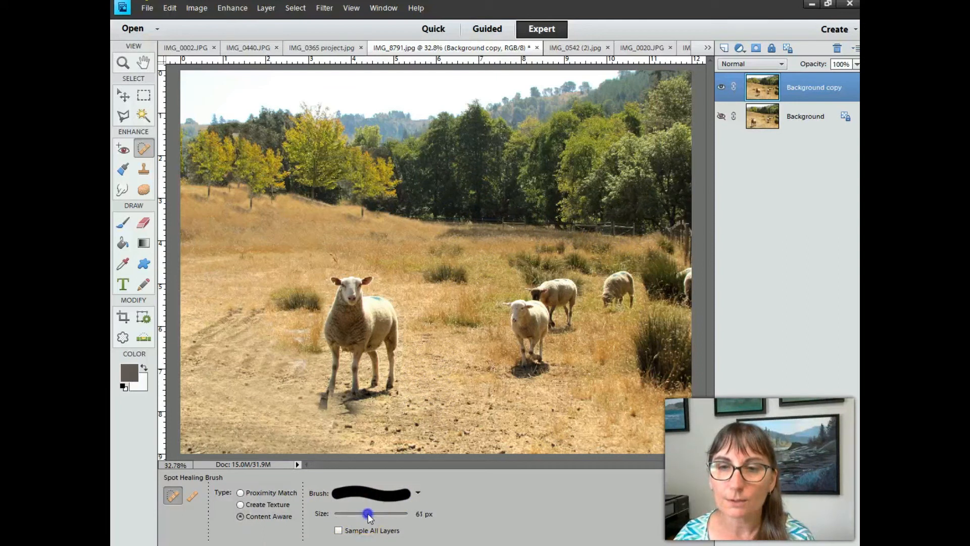
left_click_drag(368, 514, 365, 513)
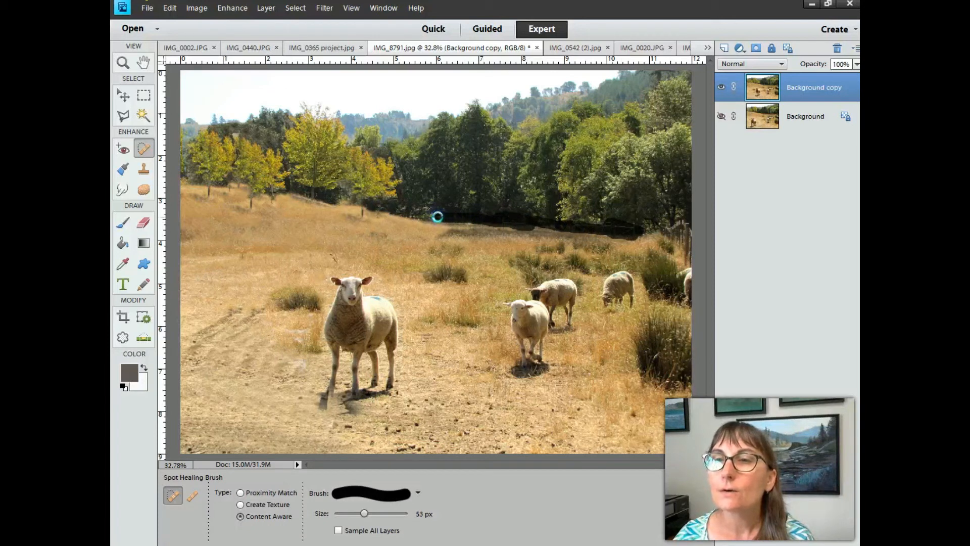
left_click_drag(437, 216, 437, 217)
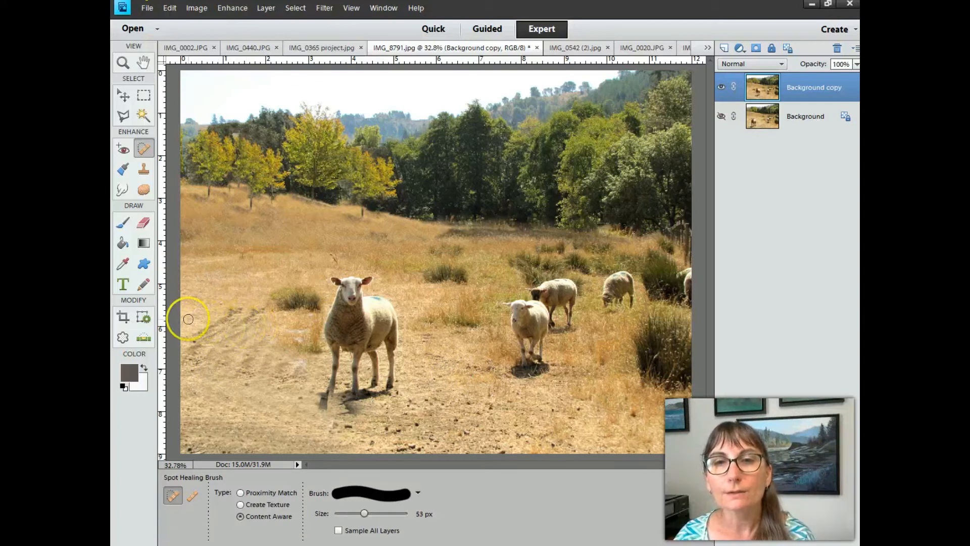
left_click_drag(226, 308, 226, 308)
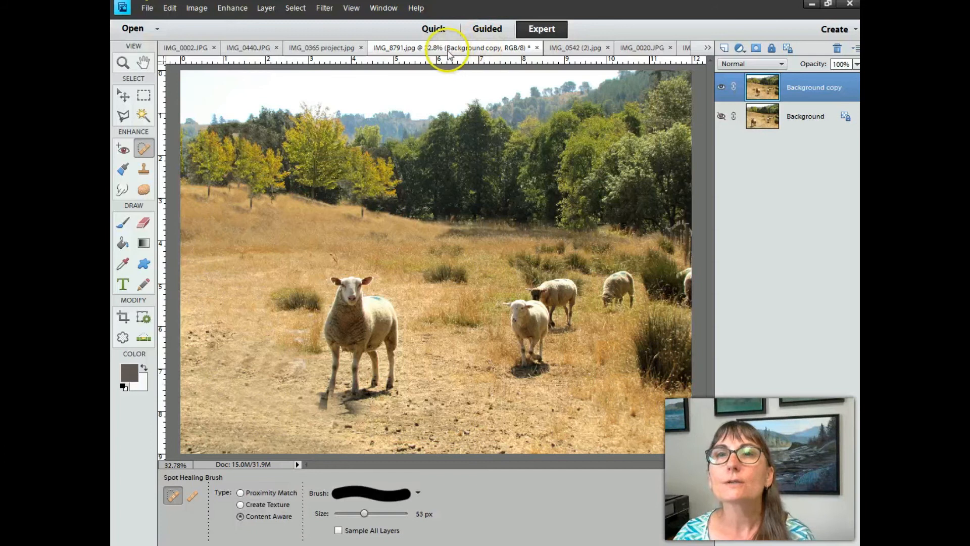
- Darken the lake landscape in IMG_0365 project.jpg by setting its brightness to about -21
left_click(317, 49)
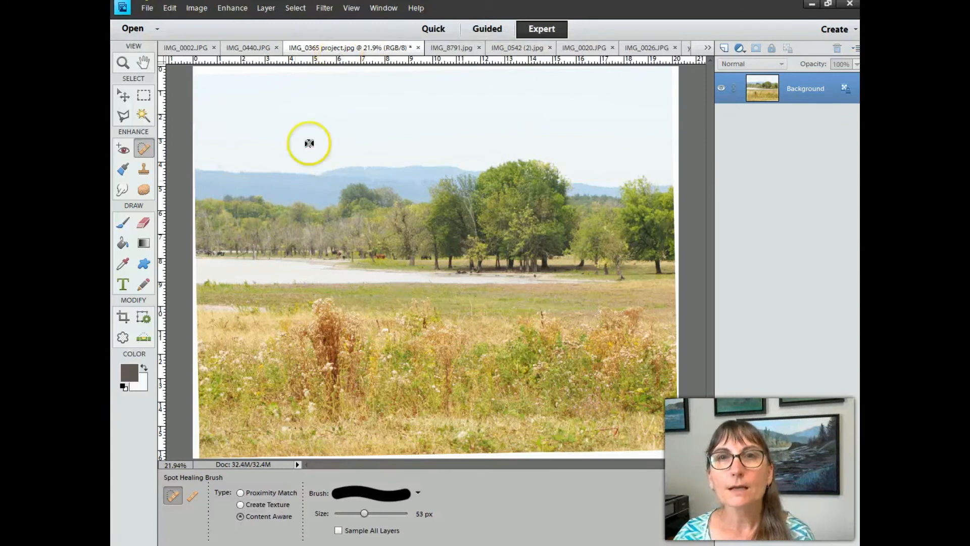
left_click(240, 11)
mouse_move(336, 110)
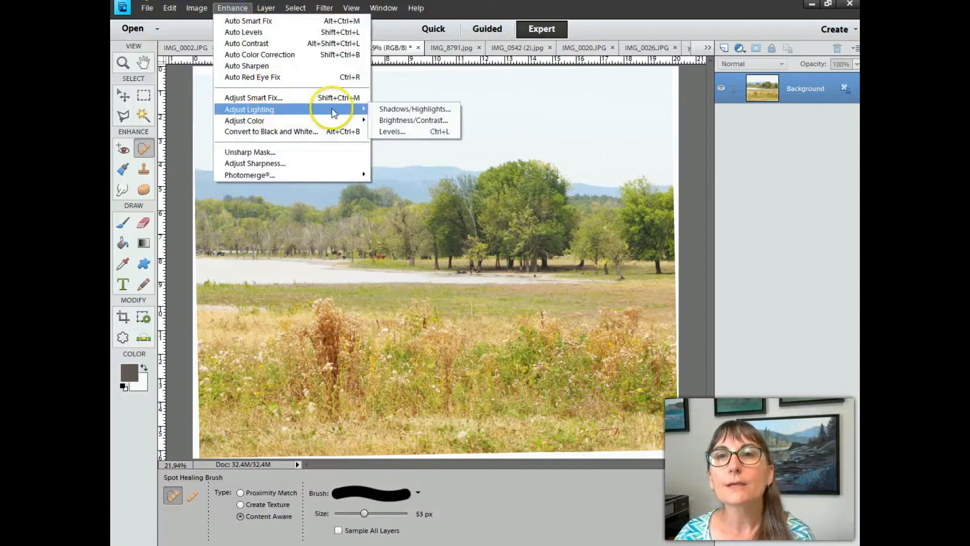
left_click(404, 120)
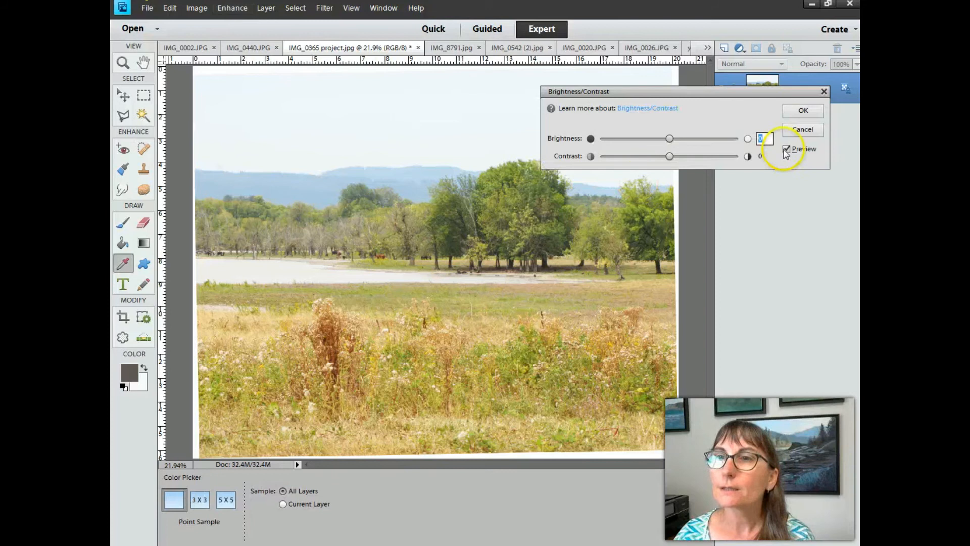
left_click_drag(670, 139, 664, 139)
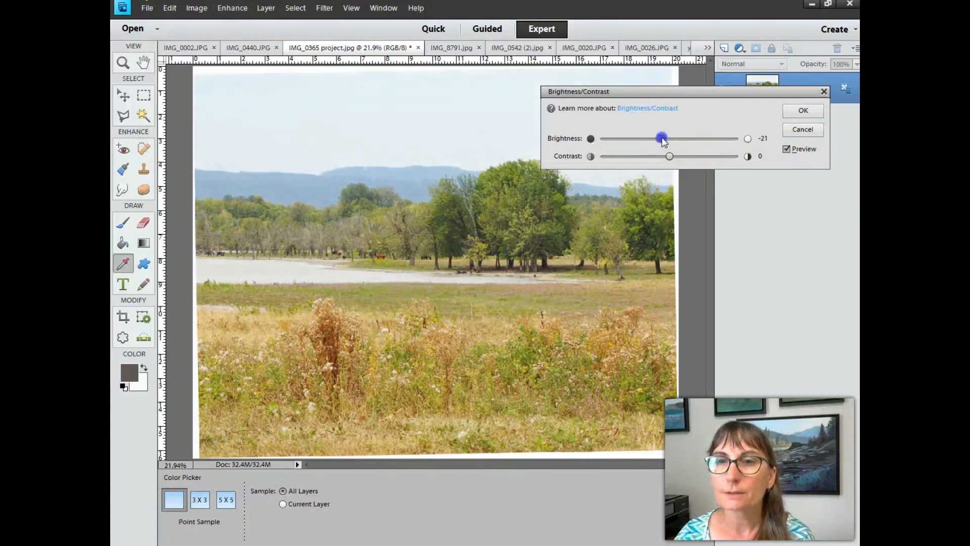
left_click(803, 110)
key("j")
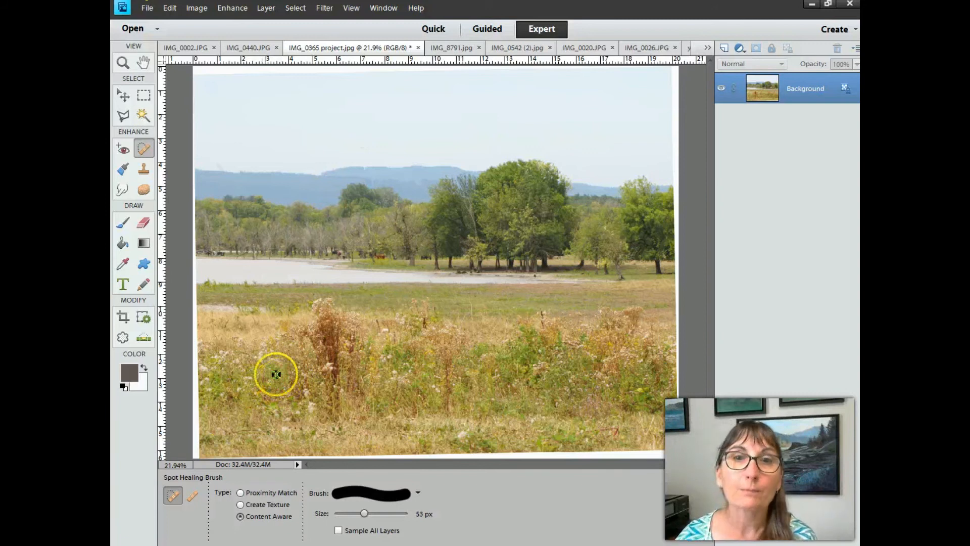
- Outline the weedy foreground to the right of the tall brown plant with the Polygonal Lasso and copy it
left_click(122, 116)
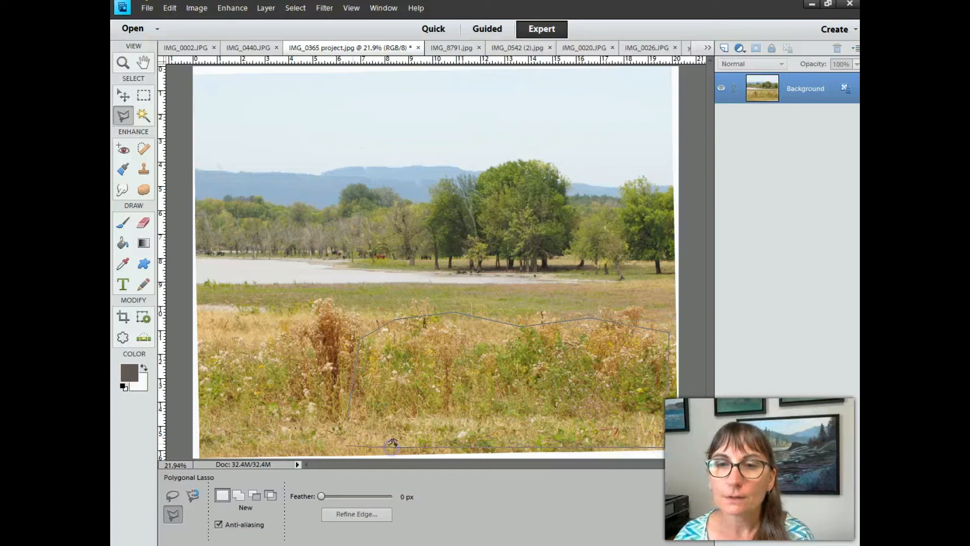
left_click(348, 407)
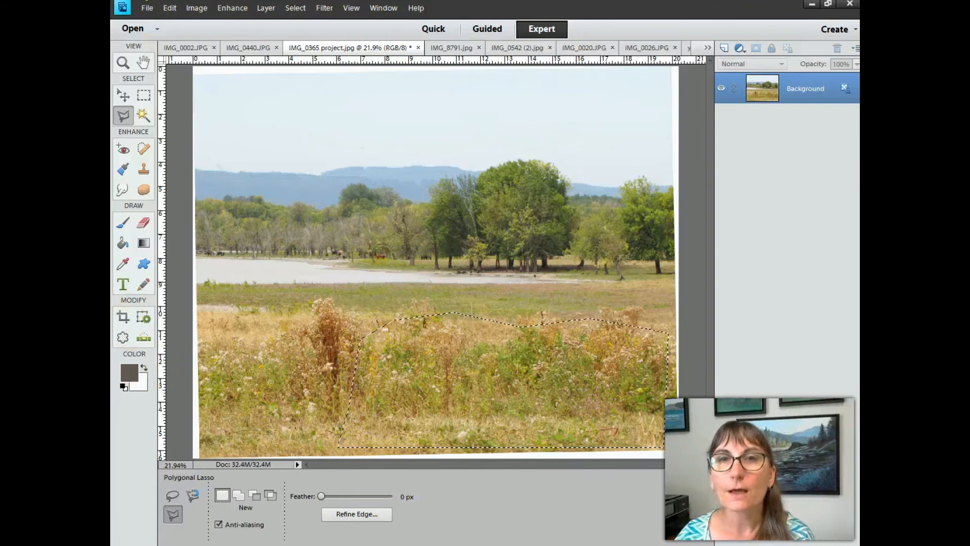
left_click(123, 96)
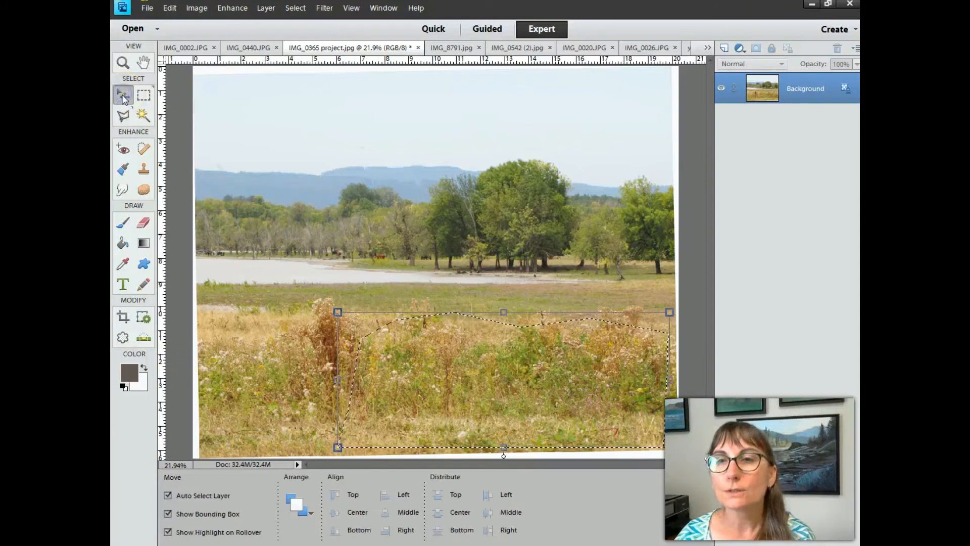
left_click(170, 7)
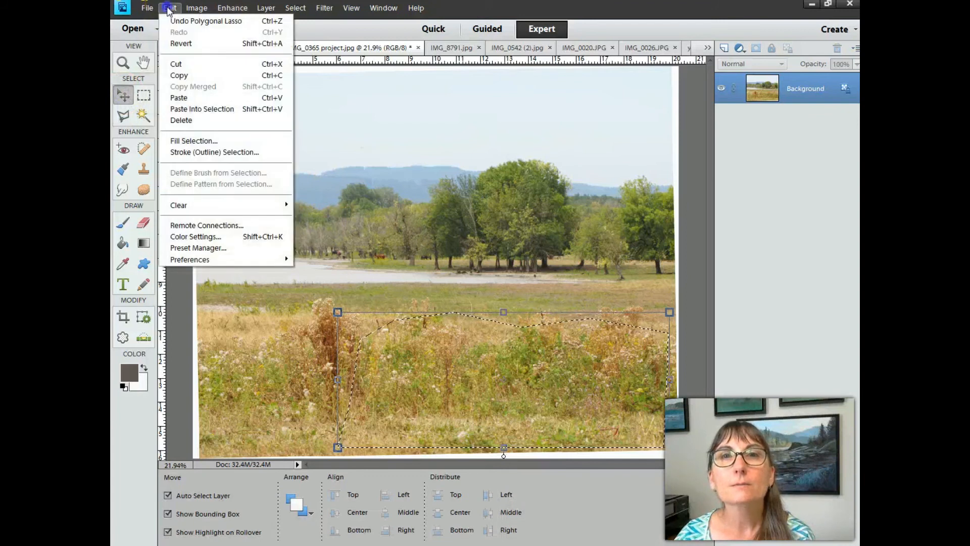
left_click(187, 74)
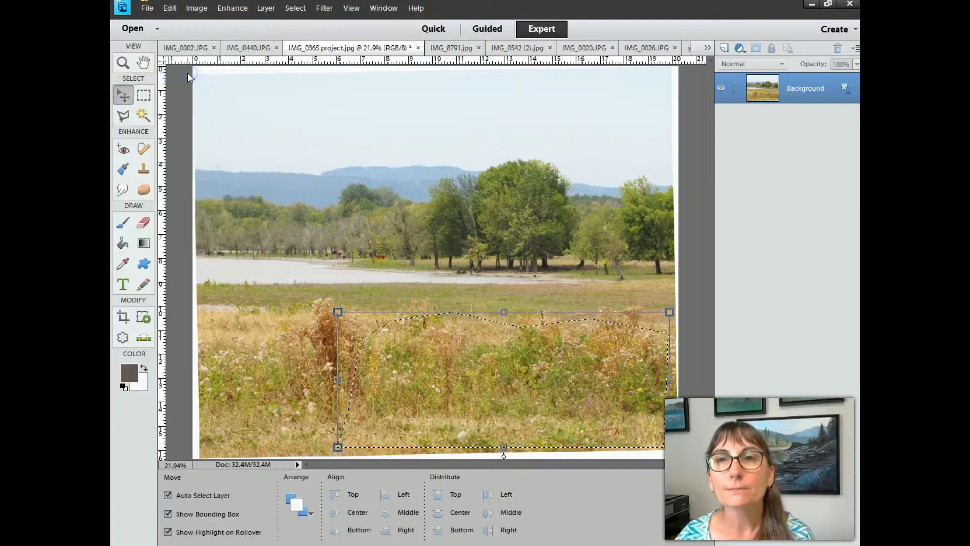
- Paste the copied weeds into the sheep photo IMG_8791.jpg as a new layer
left_click(200, 49)
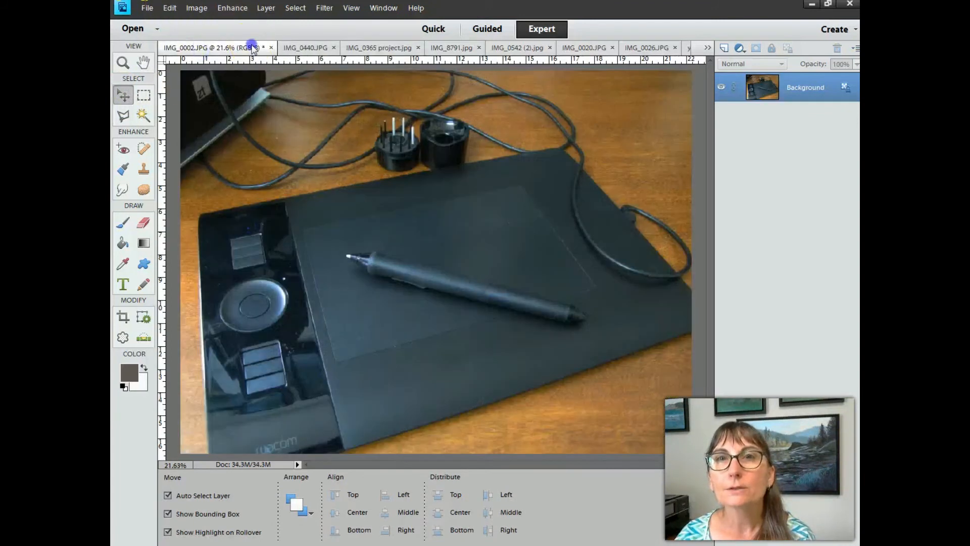
left_click(307, 48)
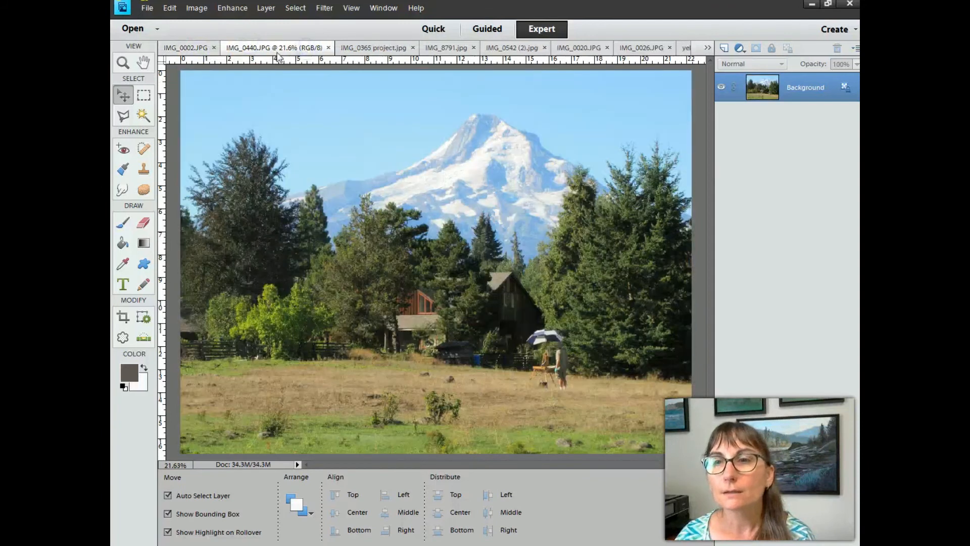
left_click(369, 47)
left_click(461, 50)
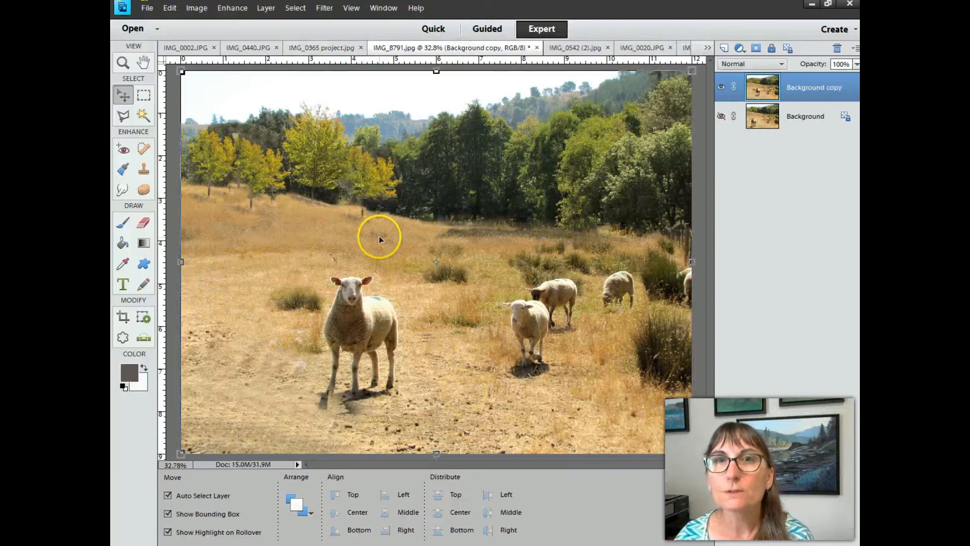
left_click(170, 7)
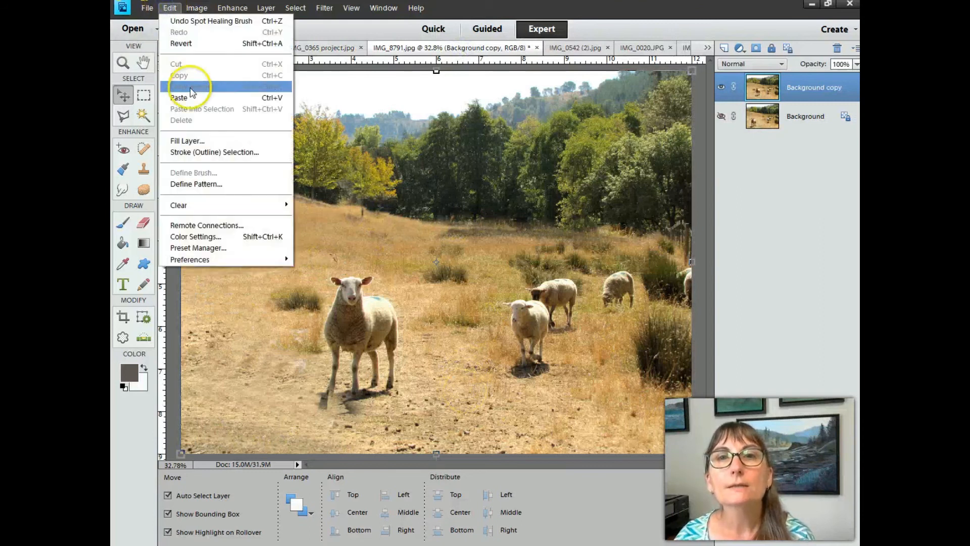
left_click(191, 96)
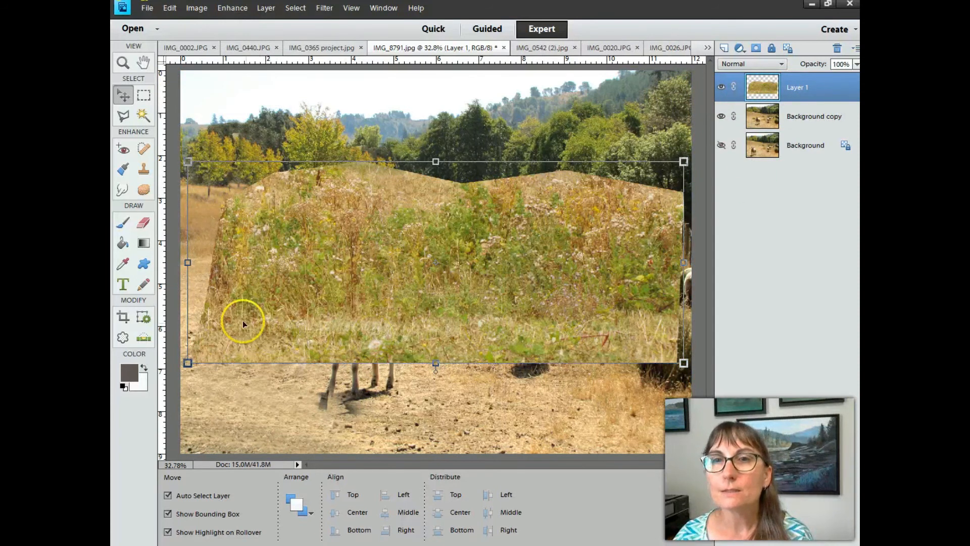
- Scale the pasted weeds to about 50% and place them in the photo's lower right corner, below the sheep
left_click(186, 161)
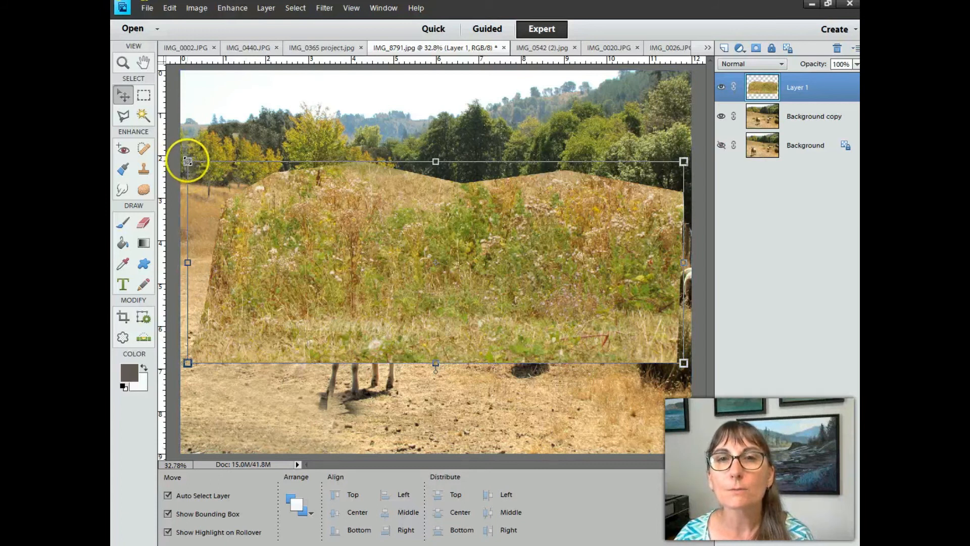
left_click_drag(186, 161, 425, 284)
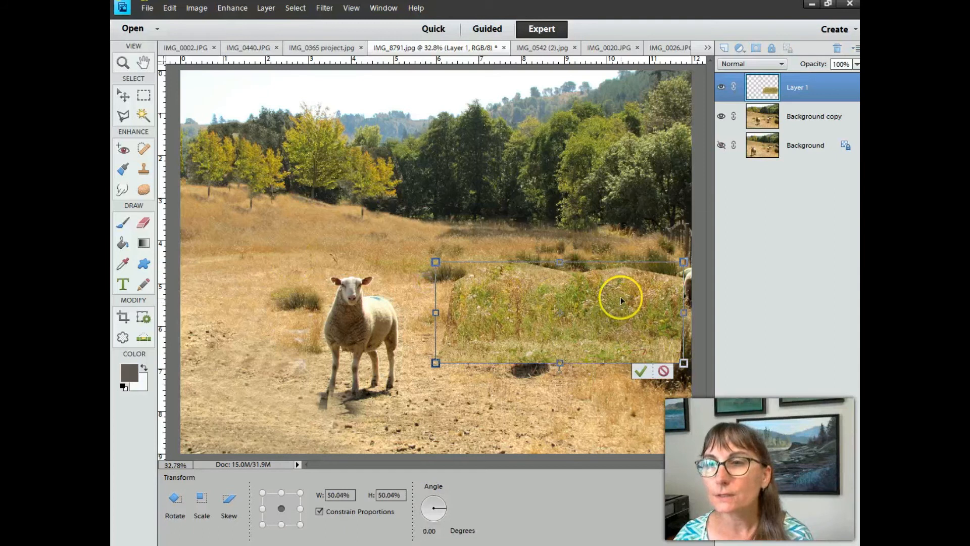
left_click_drag(614, 292, 510, 417)
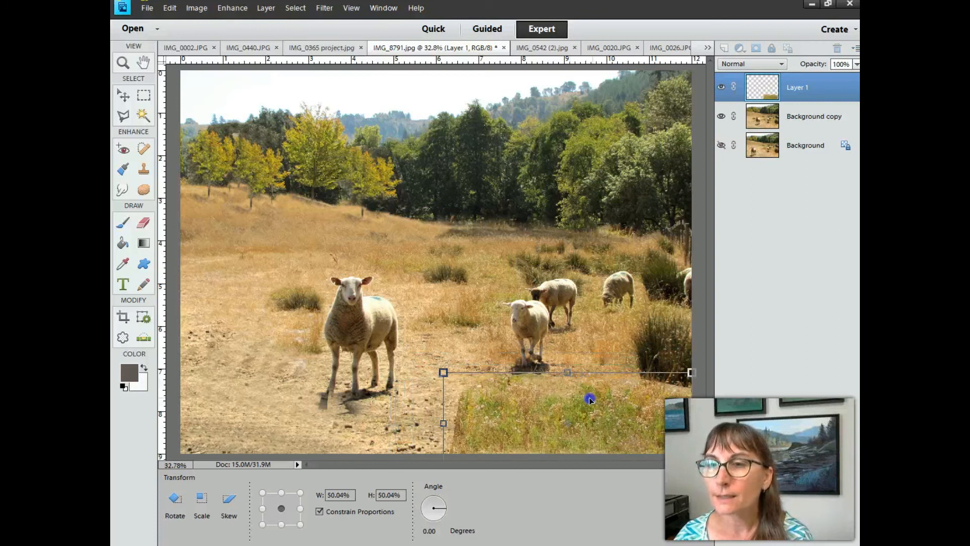
mouse_move(627, 400)
left_mouse_down()
mouse_move(260, 403)
mouse_move(612, 408)
mouse_move(630, 396)
mouse_move(620, 401)
left_mouse_up()
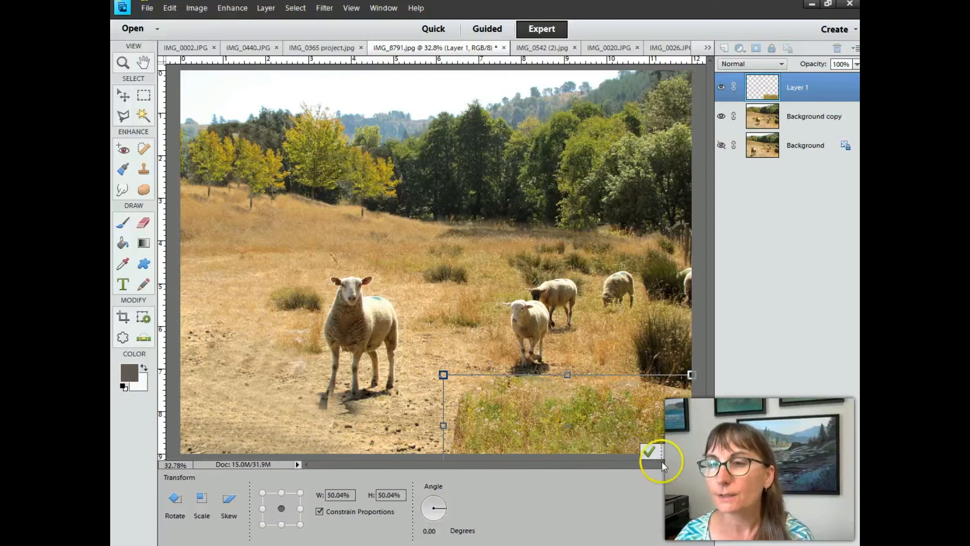
left_click(650, 454)
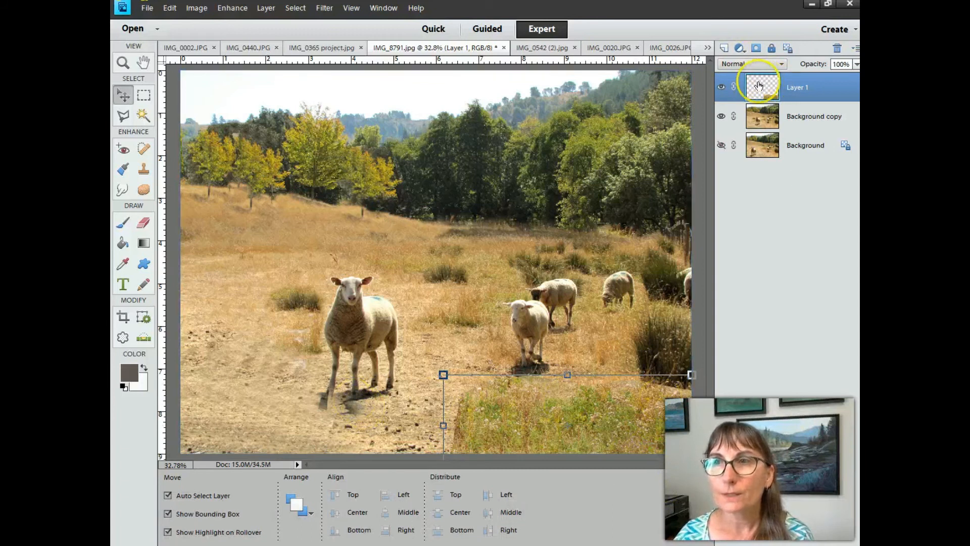
- Check the pasted weeds with the background copy hidden and shown, and merge the visible layers into one
left_click(723, 118)
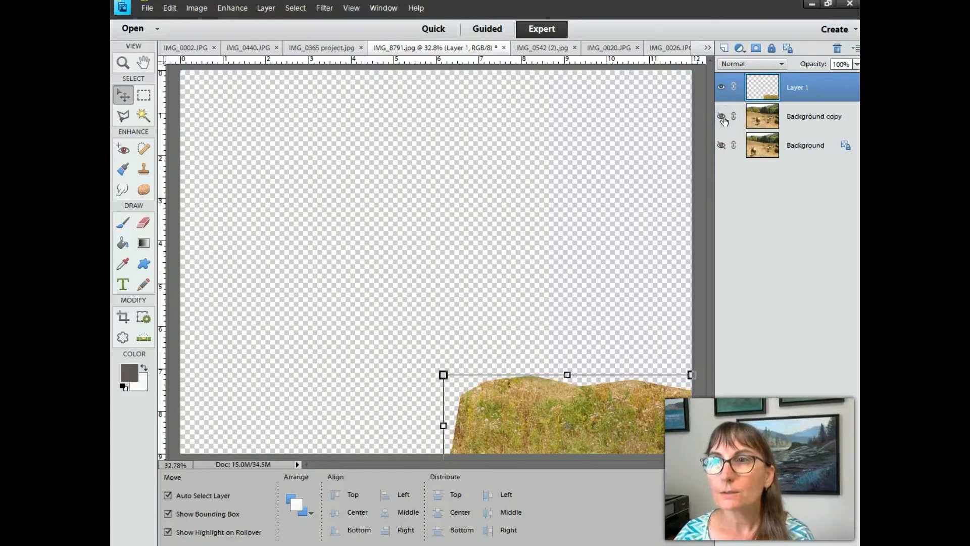
left_click(723, 118)
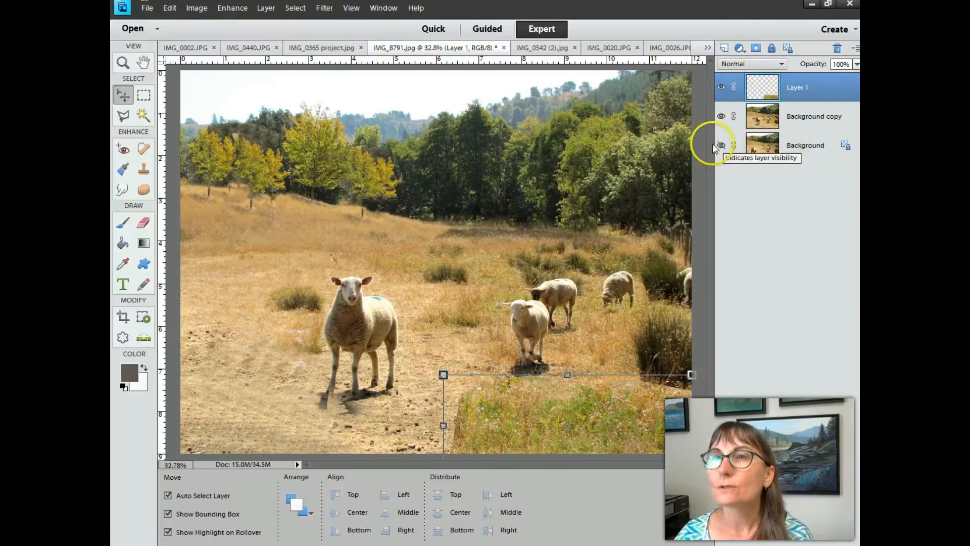
left_click(262, 9)
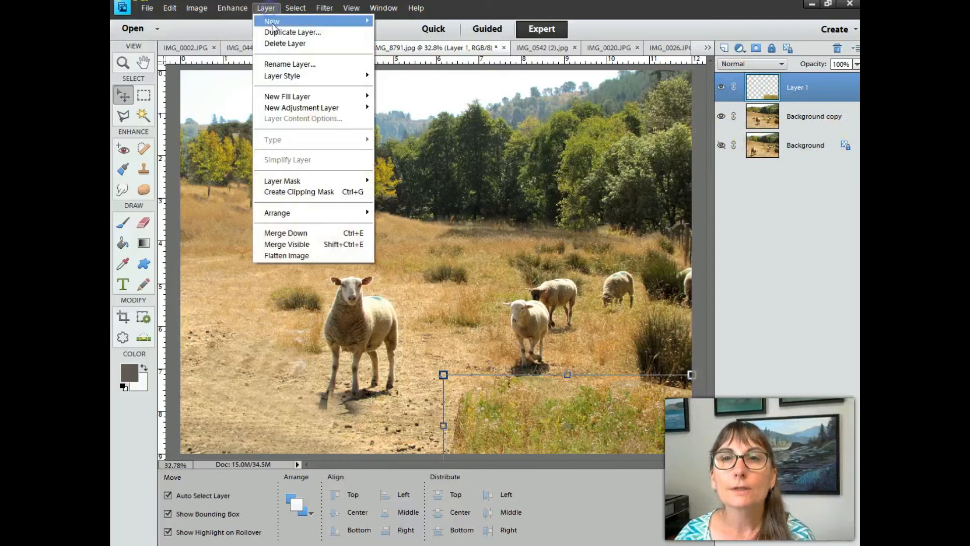
left_click(301, 245)
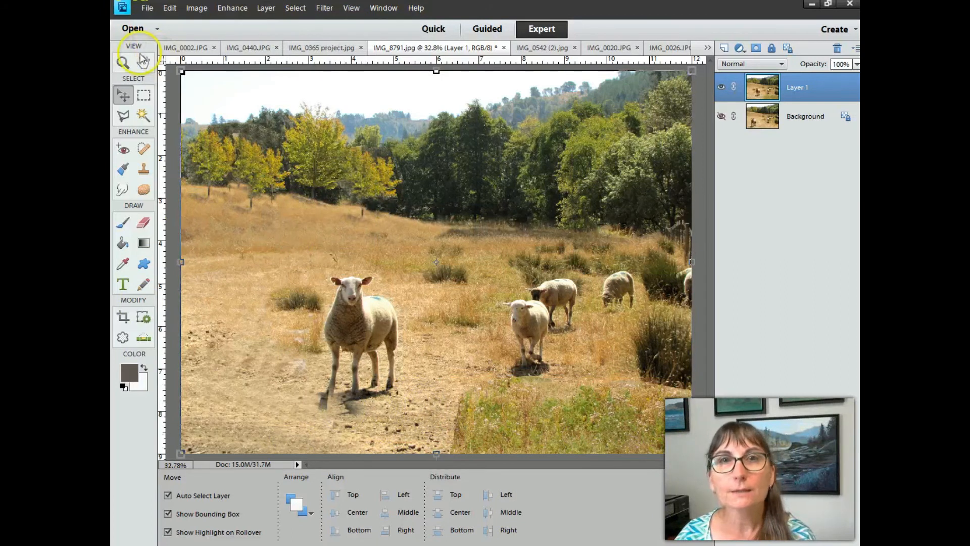
- Clone weeds with a 71 px Clone Stamp over the straight left edge of the pasted patch to break up the seam
left_click(144, 170)
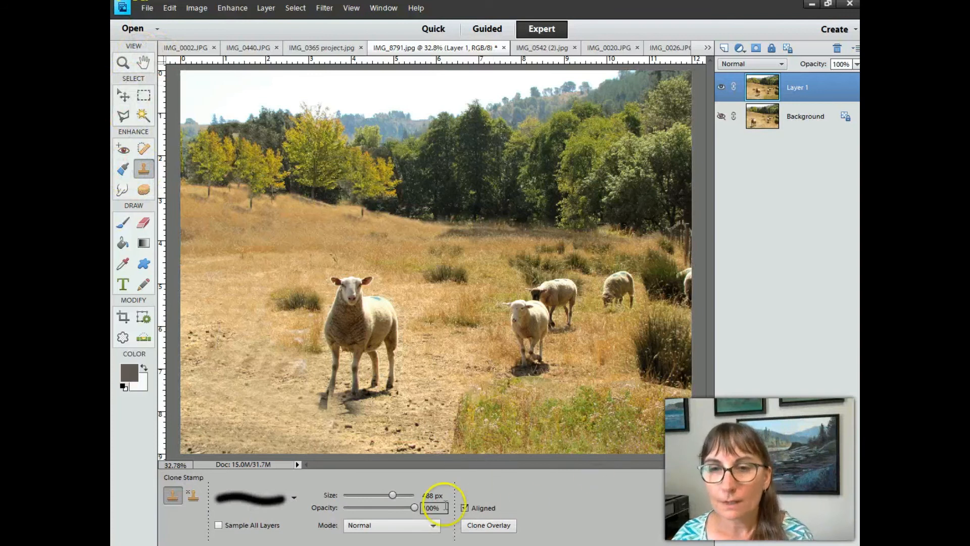
mouse_move(391, 495)
left_mouse_down()
mouse_move(359, 495)
mouse_move(379, 495)
left_mouse_up()
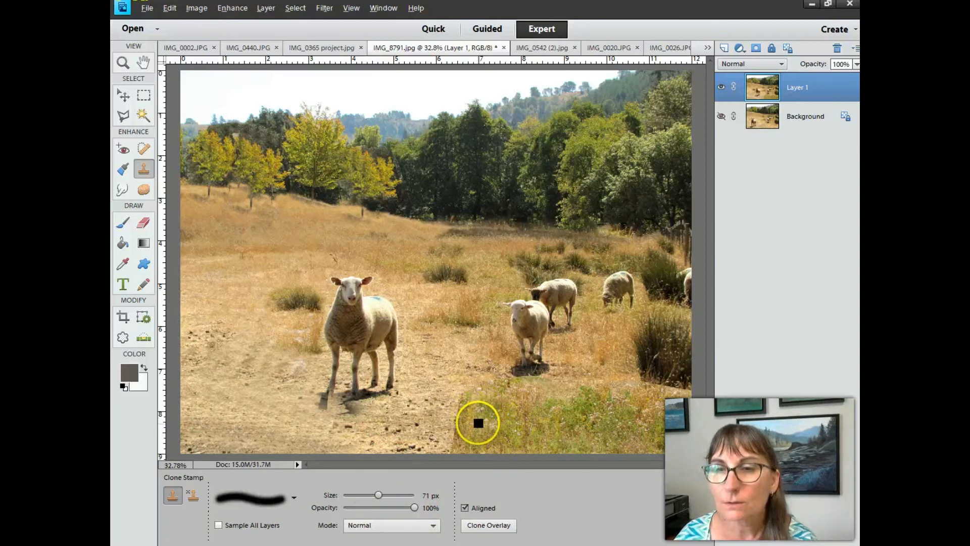
left_click_drag(478, 424, 501, 426)
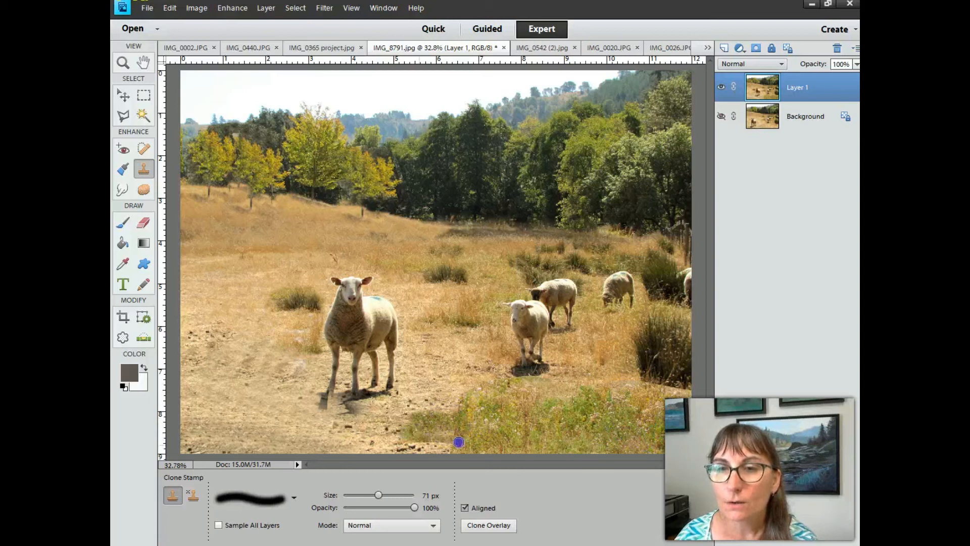
left_click_drag(464, 406, 413, 407)
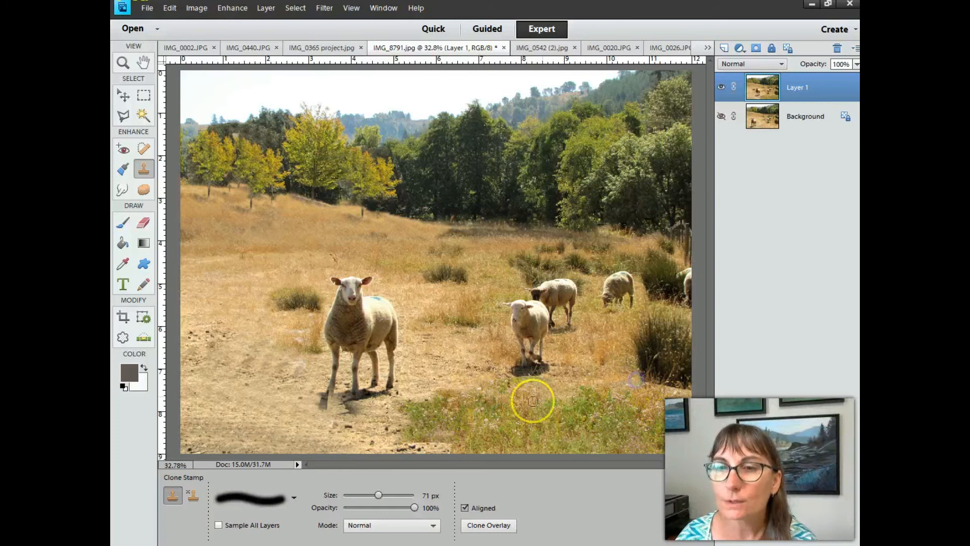
left_click(462, 447)
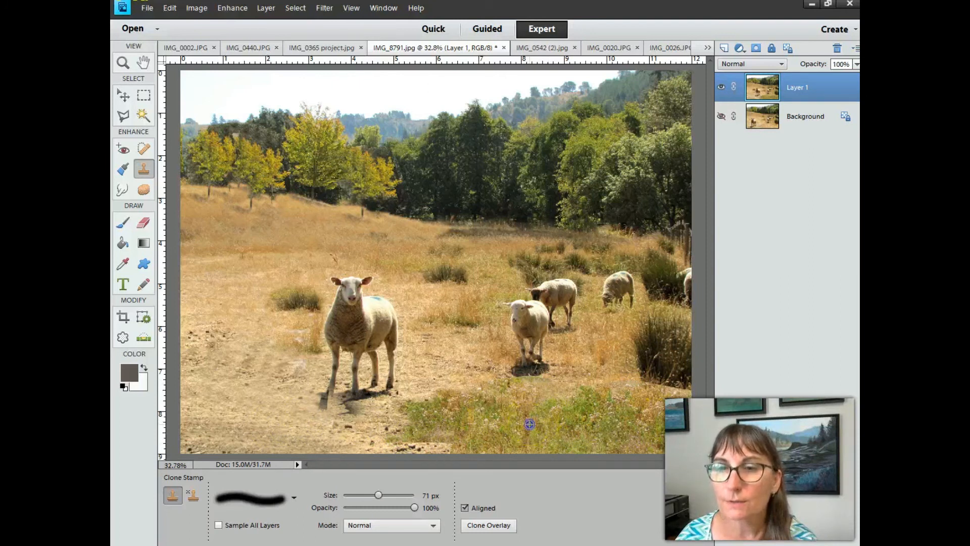
left_click(459, 447)
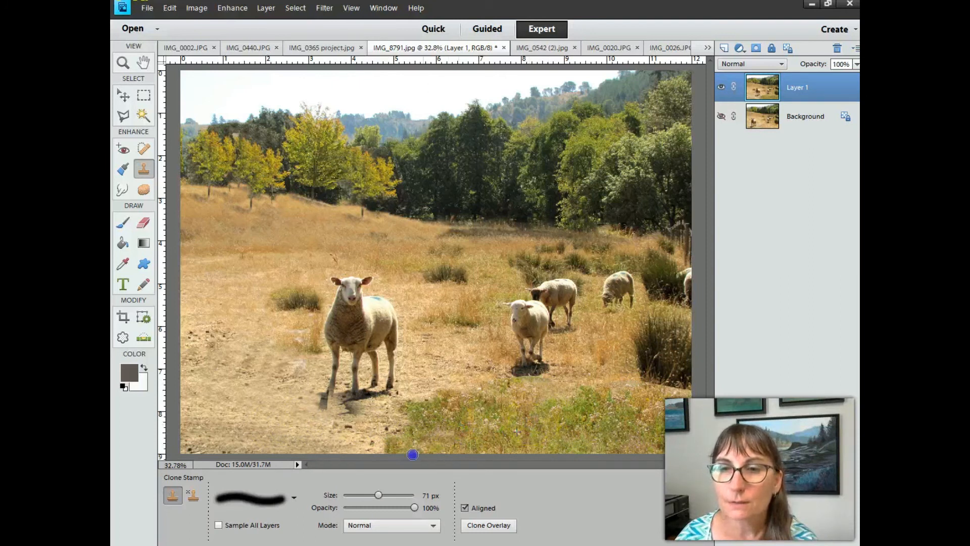
- Clone weeds along the photo's bottom edge below the large sheep and into a patch at the left edge of the field
mouse_move(325, 448)
left_mouse_down()
mouse_move(504, 426)
mouse_move(414, 402)
mouse_move(393, 491)
mouse_move(322, 453)
mouse_move(361, 445)
mouse_move(338, 444)
left_mouse_up()
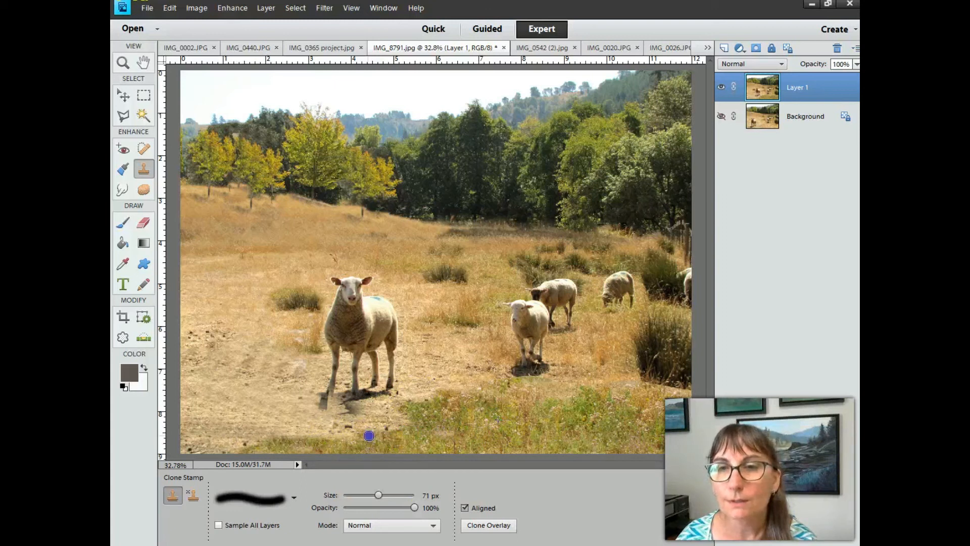
left_click_drag(395, 412, 480, 407)
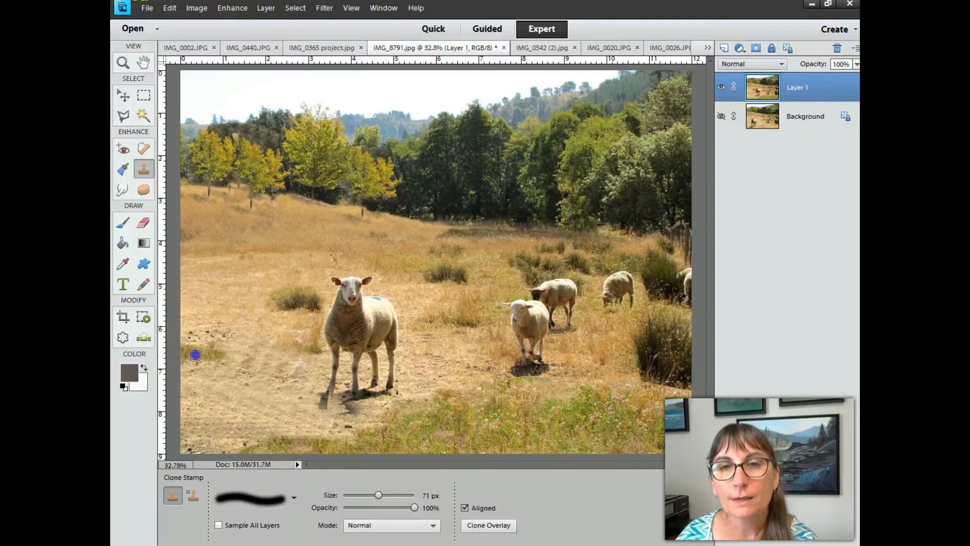
left_click_drag(196, 355, 225, 364)
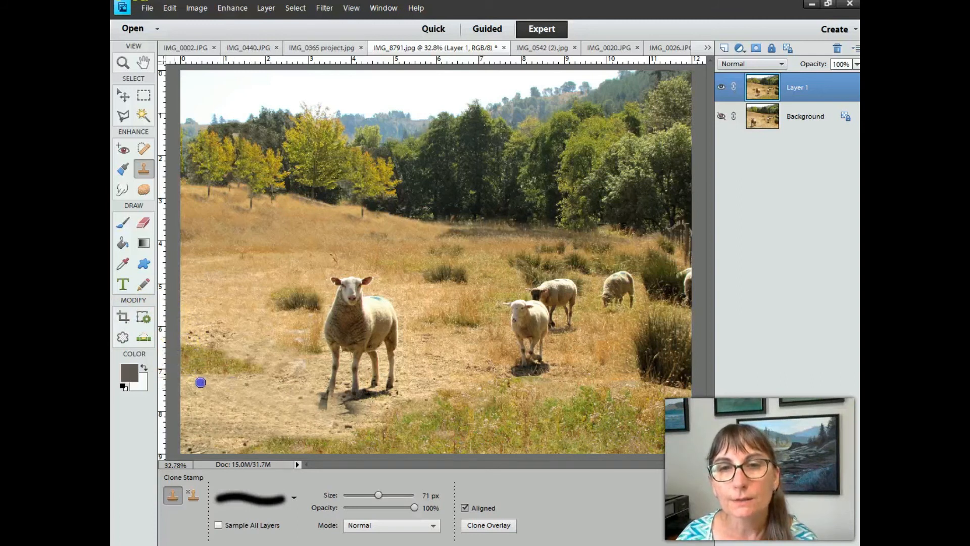
mouse_move(168, 373)
left_mouse_down()
mouse_move(272, 392)
mouse_move(184, 412)
left_mouse_up()
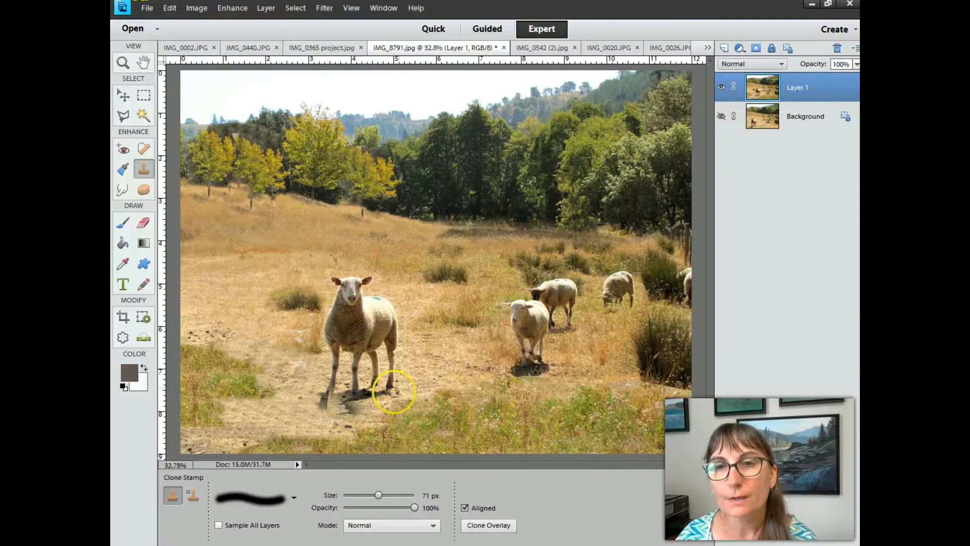
- Clone bare dirt over the thin weed strip along the bottom edge below the large sheep
left_click_drag(305, 409, 293, 406)
mouse_move(345, 437)
left_mouse_down()
mouse_move(293, 418)
mouse_move(305, 402)
mouse_move(299, 441)
mouse_move(266, 438)
left_mouse_up()
left_click(304, 402, "alt")
left_click(265, 437)
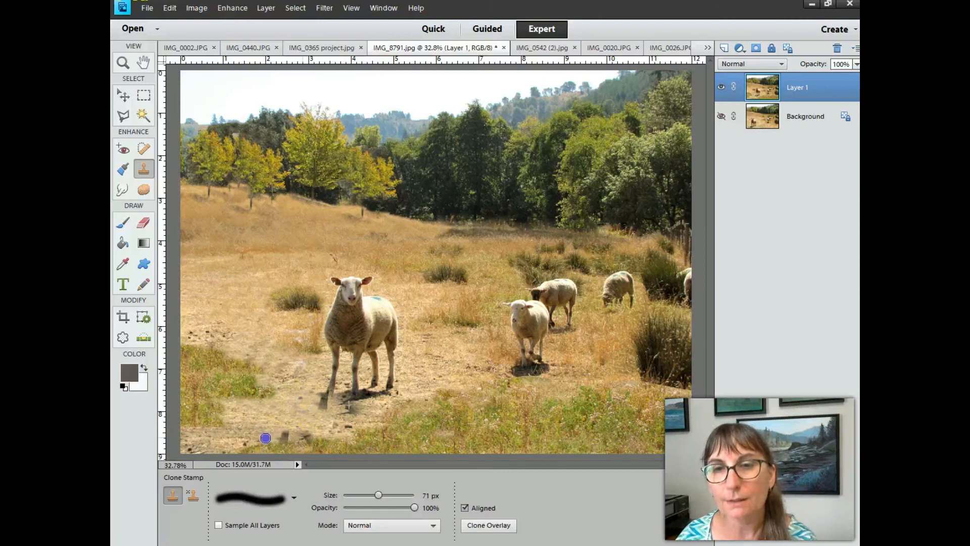
left_click(310, 440)
mouse_move(259, 441)
left_mouse_down()
mouse_move(291, 434)
mouse_move(278, 448)
mouse_move(248, 447)
mouse_move(270, 455)
mouse_move(272, 426)
mouse_move(260, 419)
mouse_move(279, 445)
mouse_move(328, 449)
left_mouse_up()
left_click(271, 424, "alt")
left_click(245, 443)
left_click(259, 421, "alt")
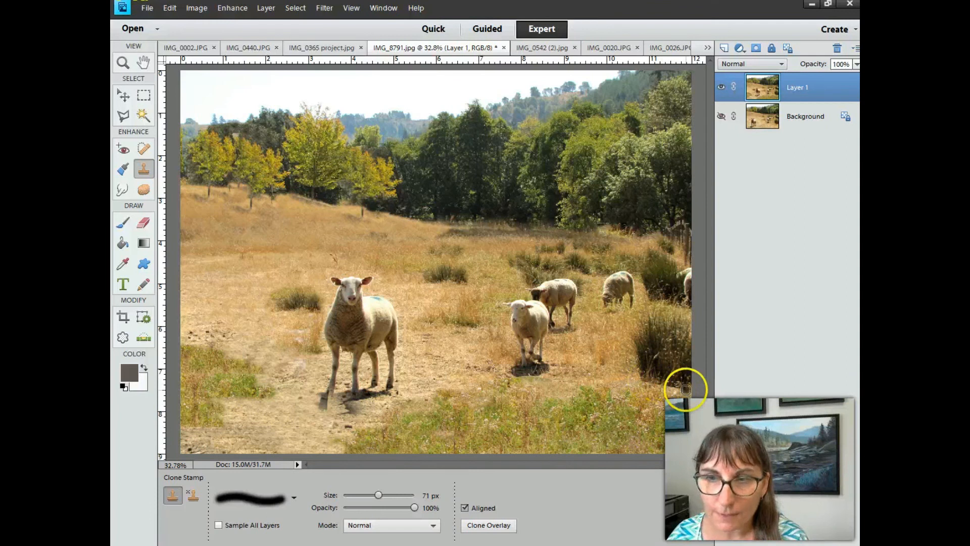
- Clone dark bush and dry grass over the hard upper edge of the weeds at the base of the large right-hand bush
left_click(665, 369, "alt")
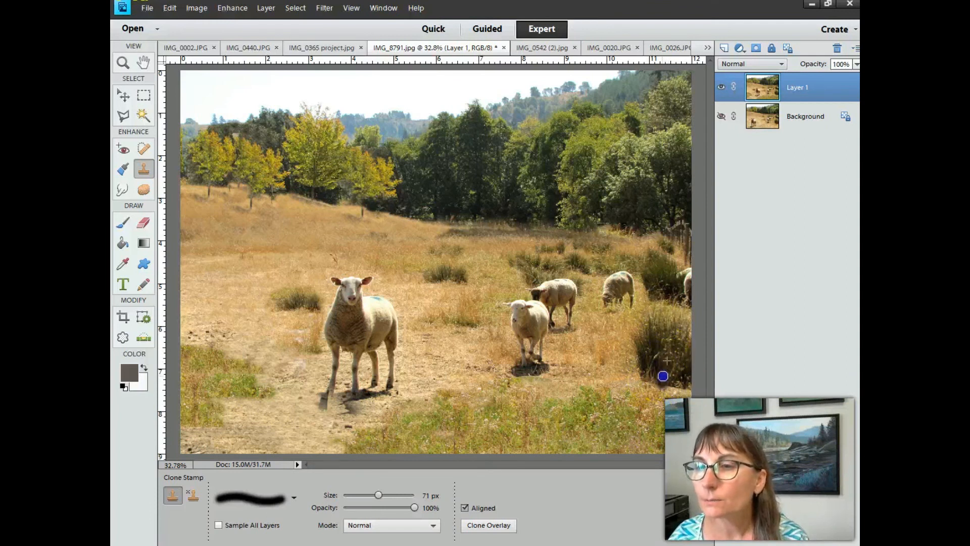
left_click(622, 364, "alt")
left_click(624, 376)
left_click_drag(637, 383, 611, 382)
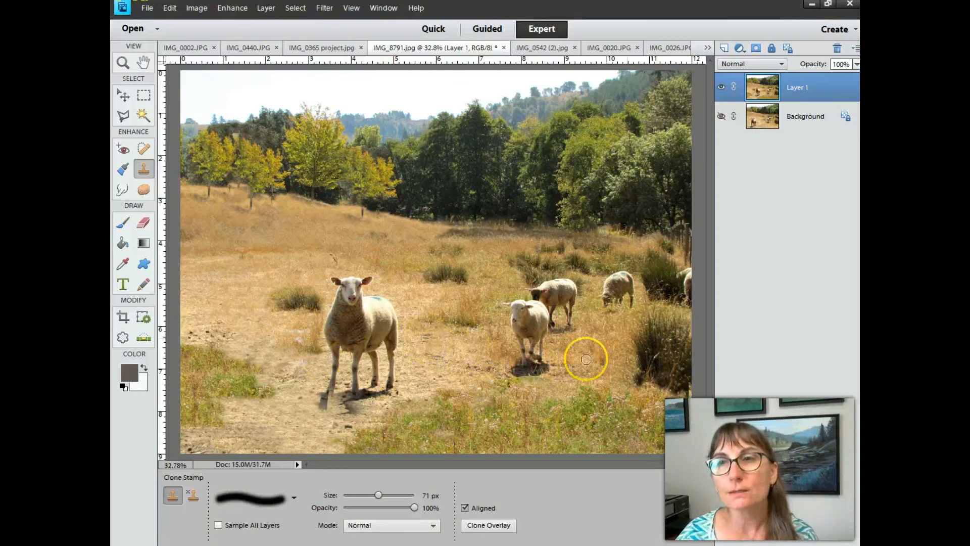
- Try a Hue/Saturation adjustment on the merged layer with saturation about +18 and hue about +27, and discard it
left_click(229, 10)
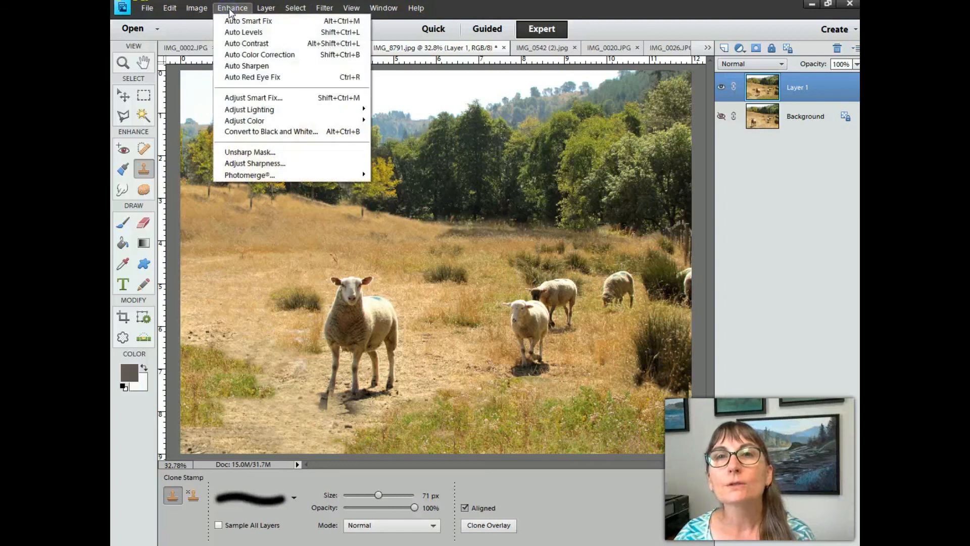
mouse_move(256, 119)
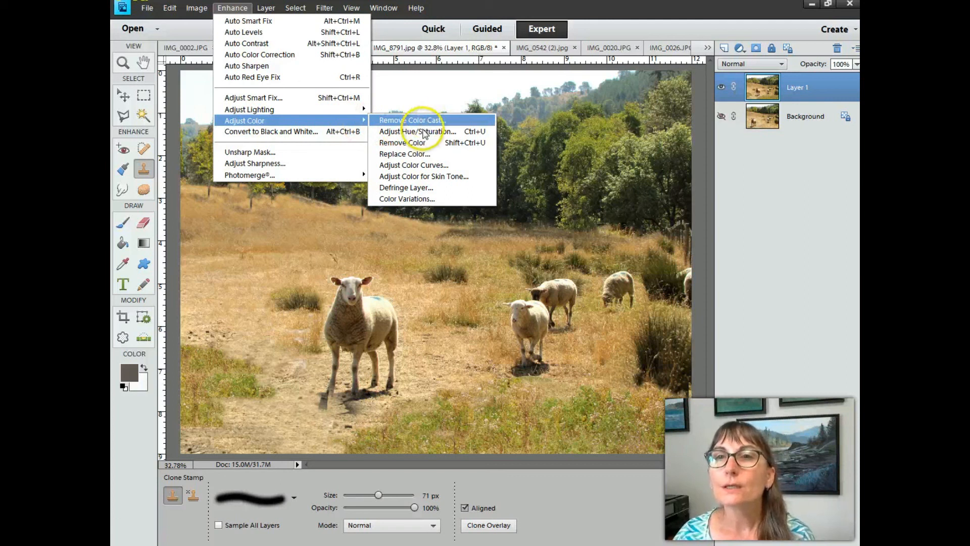
left_click(421, 134)
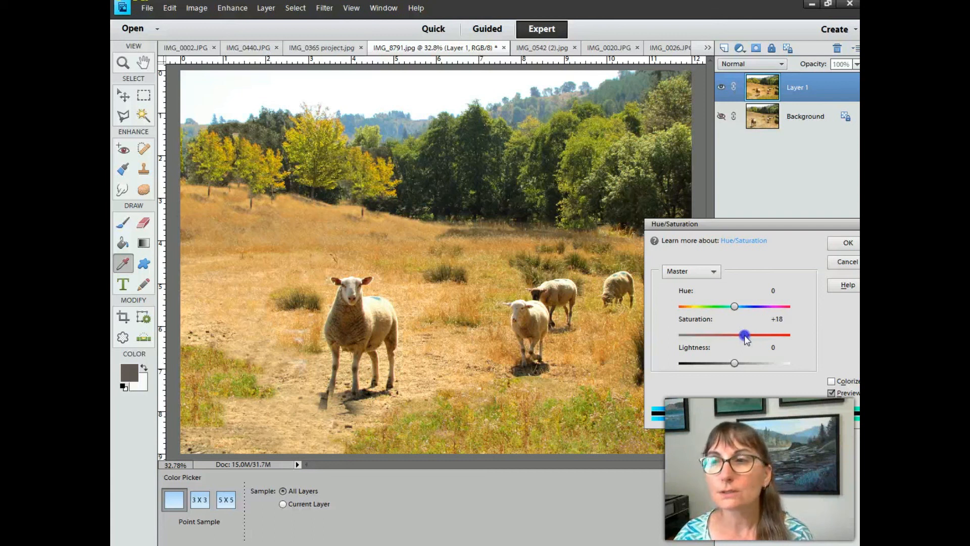
left_click_drag(752, 338, 741, 337)
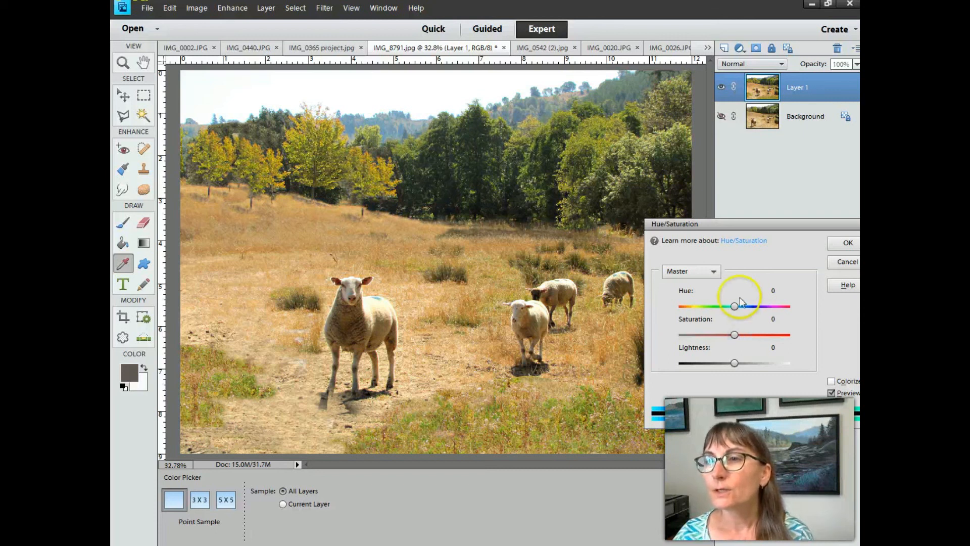
left_click_drag(732, 306, 749, 307)
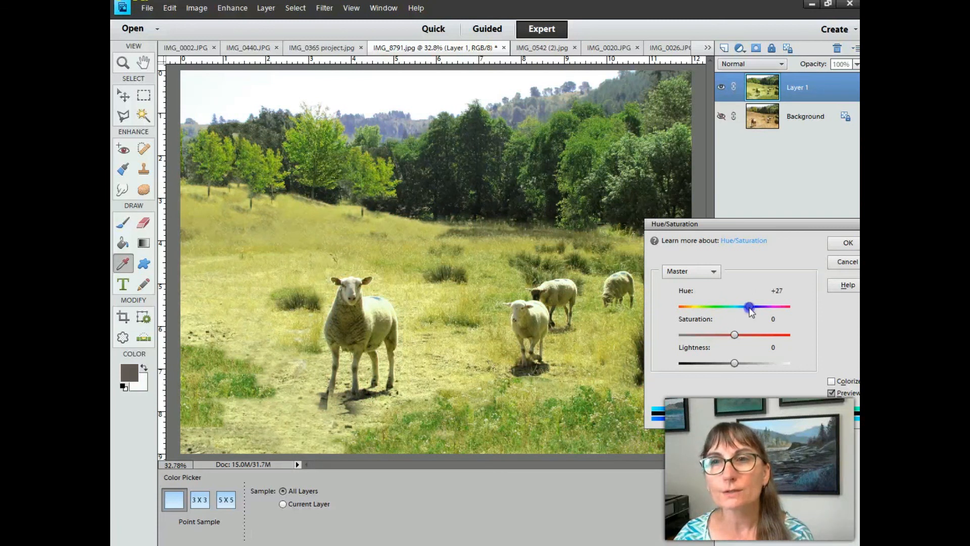
mouse_move(743, 306)
left_mouse_down()
mouse_move(723, 307)
mouse_move(739, 316)
left_mouse_up()
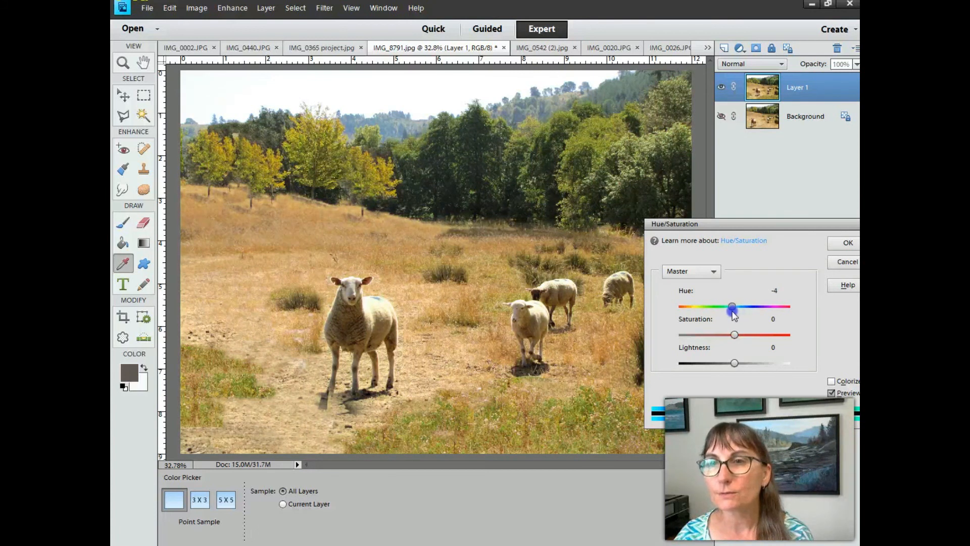
left_click_drag(734, 311, 737, 313)
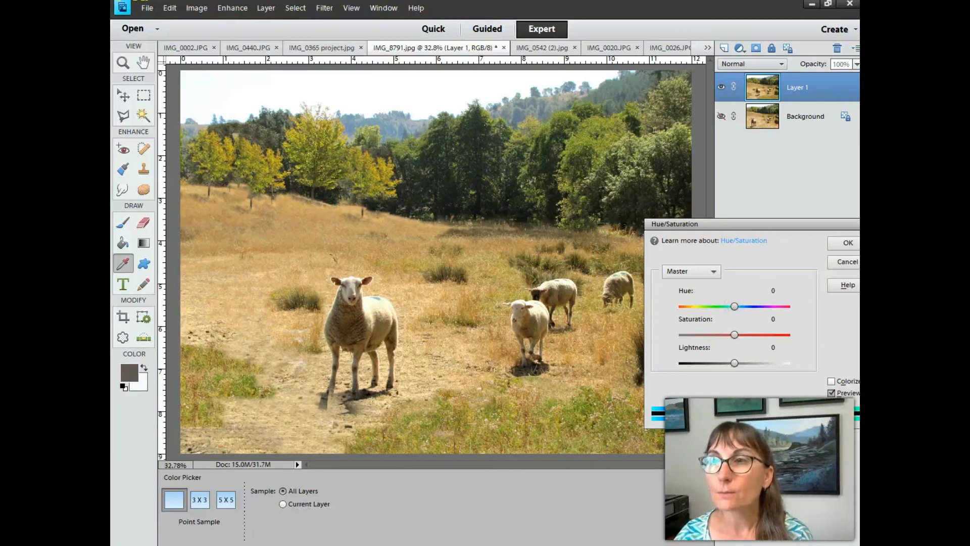
left_click(843, 263)
key("s")
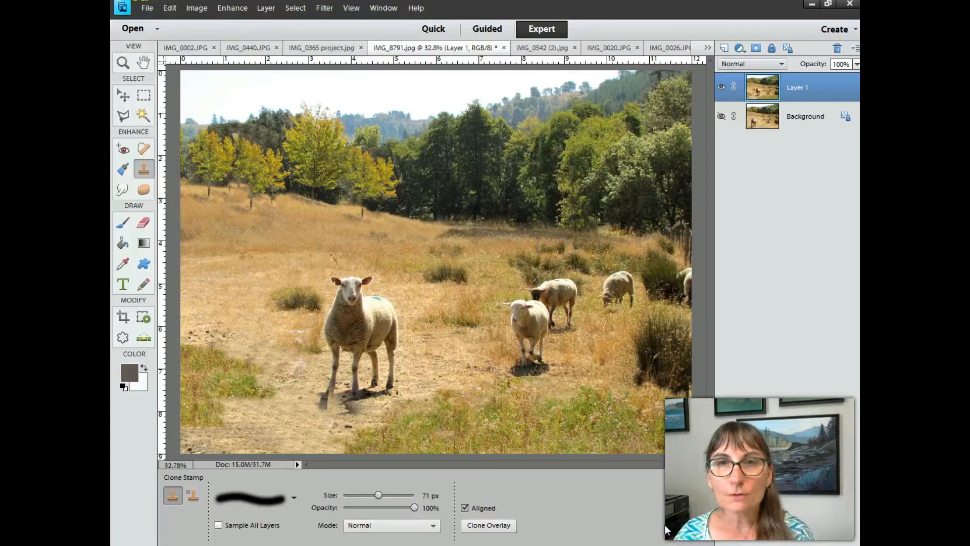
left_click(517, 306, "alt")
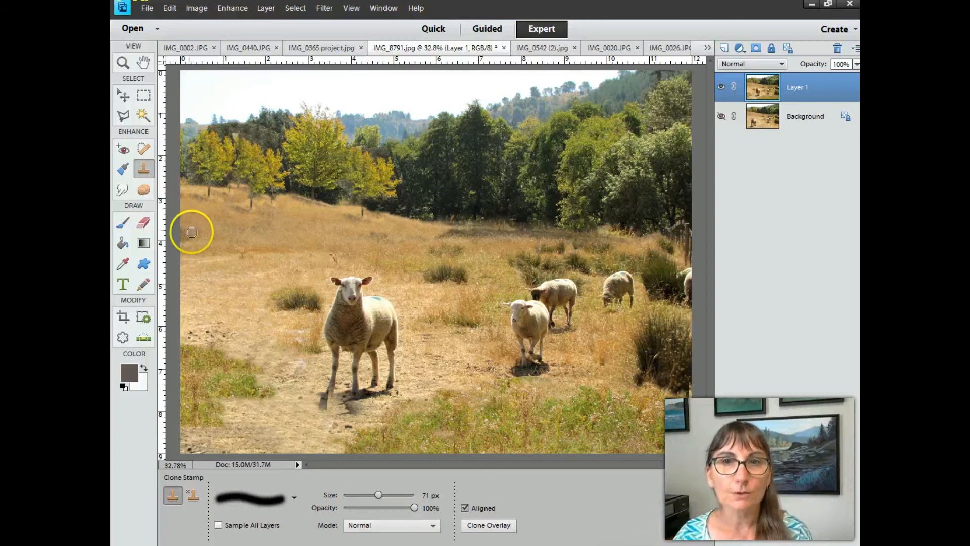